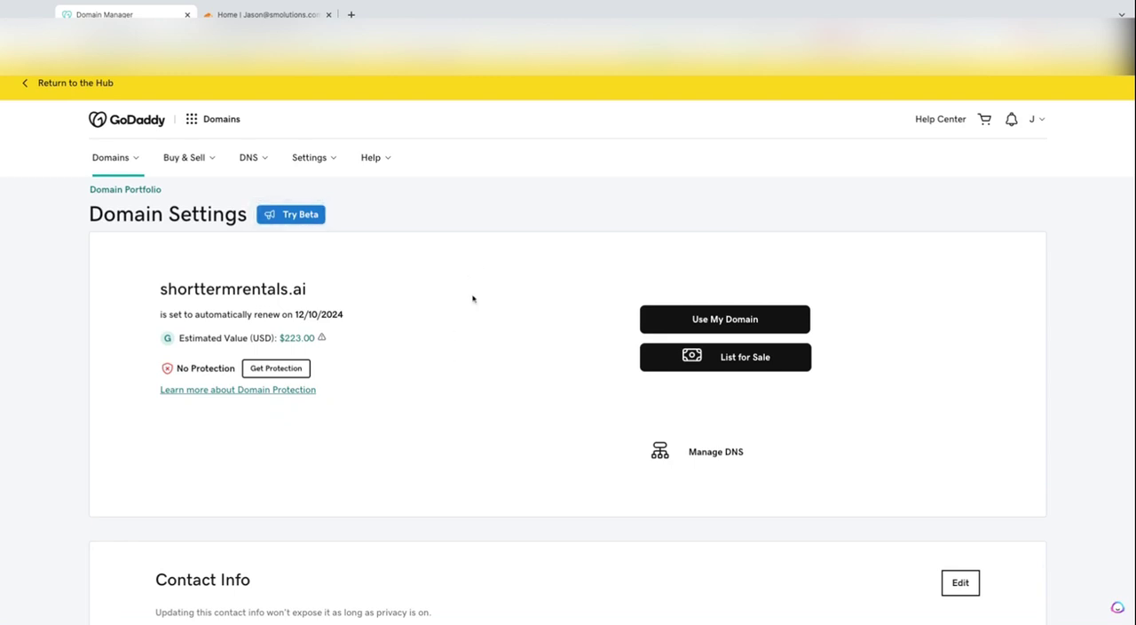
Open the DNS management page for the shorttermrentals.ai domain
{"action": "scroll", "coordinate": [443, 314], "scroll_direction": "down", "scroll_amount": 2}
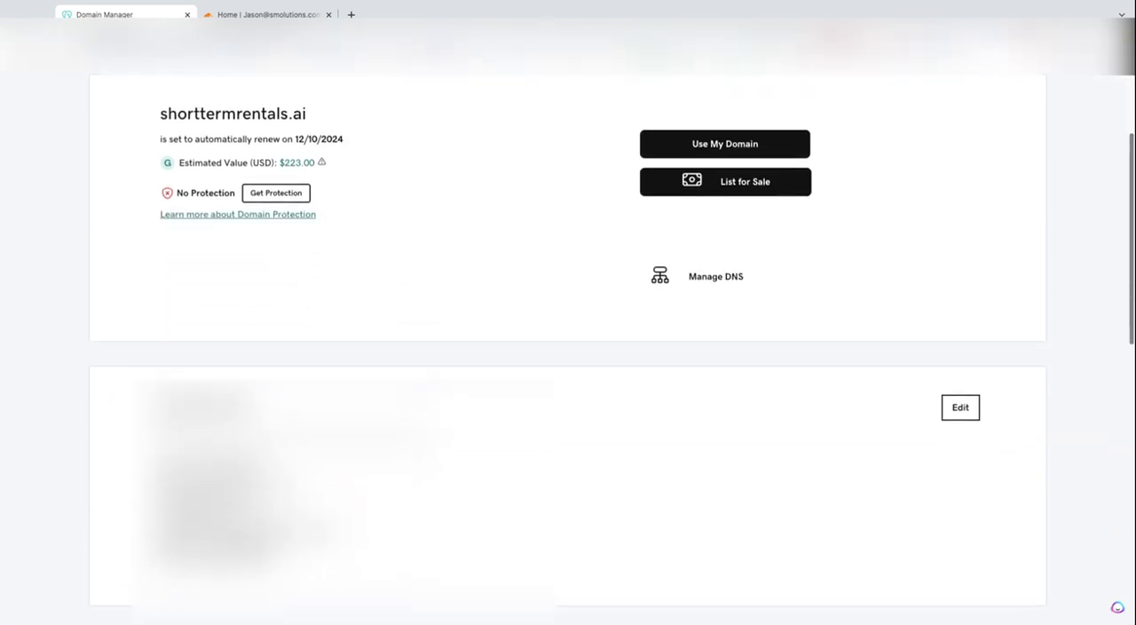
{"action": "scroll", "coordinate": [418, 383], "scroll_direction": "up", "scroll_amount": 2}
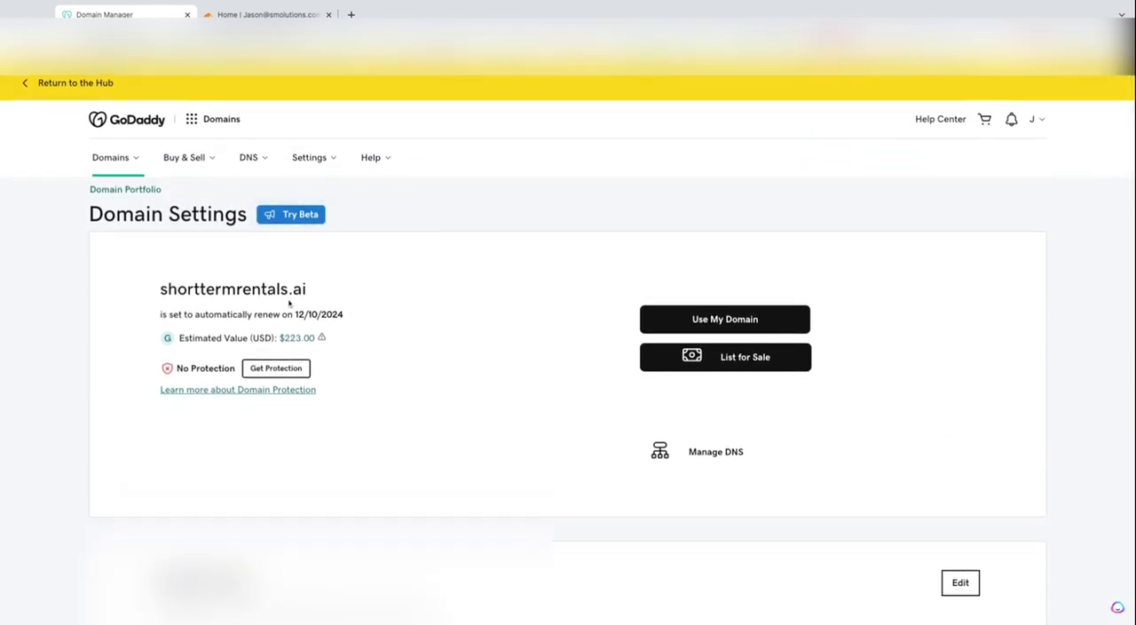
{"action": "scroll", "coordinate": [448, 387], "scroll_direction": "down", "scroll_amount": 2}
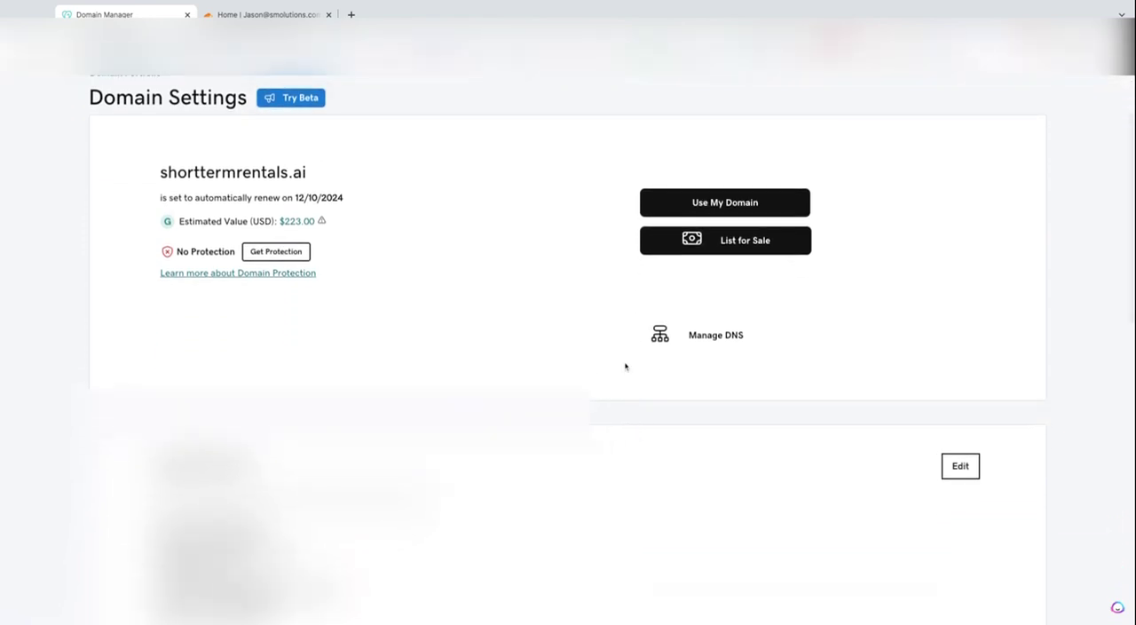
{"action": "left_click", "coordinate": [697, 337]}
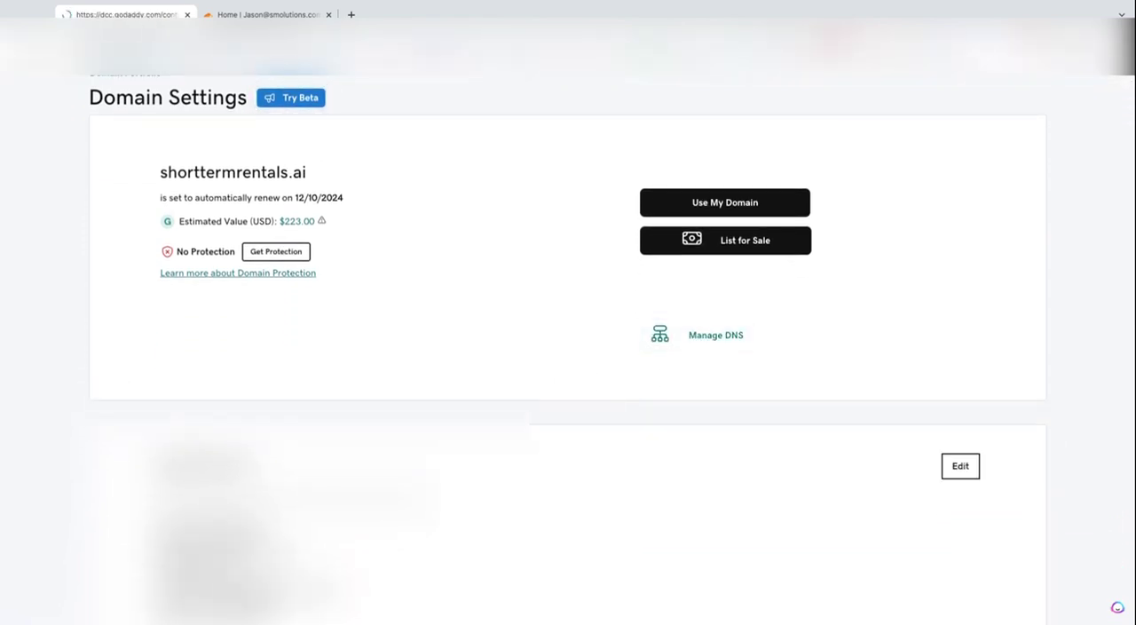
Start changing the domain's default nameservers, choosing to enter own nameservers (advanced)
{"action": "scroll", "coordinate": [521, 325], "scroll_direction": "down", "scroll_amount": 8}
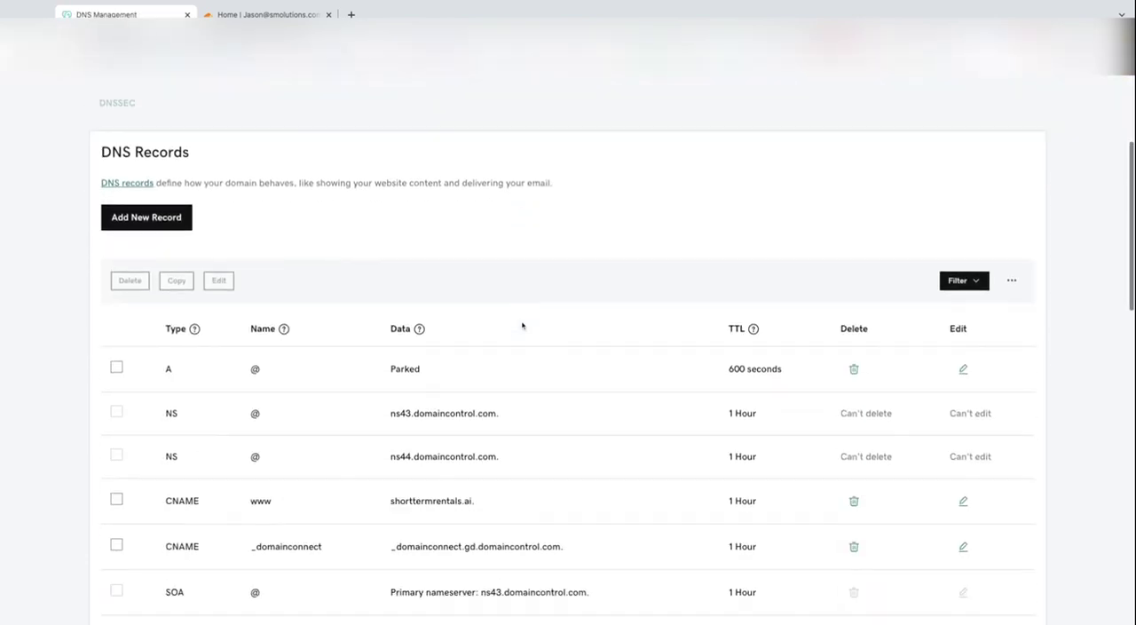
{"action": "scroll", "coordinate": [568, 355], "scroll_direction": "up", "scroll_amount": 2}
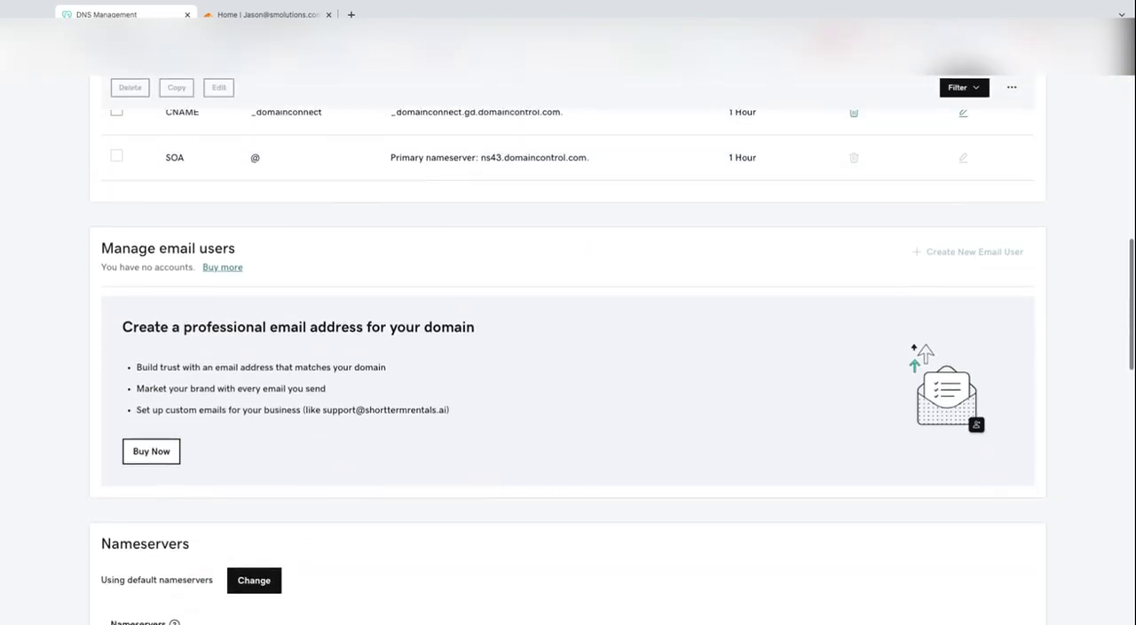
{"action": "scroll", "coordinate": [568, 355], "scroll_direction": "down", "scroll_amount": 3}
{"action": "scroll", "coordinate": [568, 355], "scroll_direction": "down", "scroll_amount": 3}
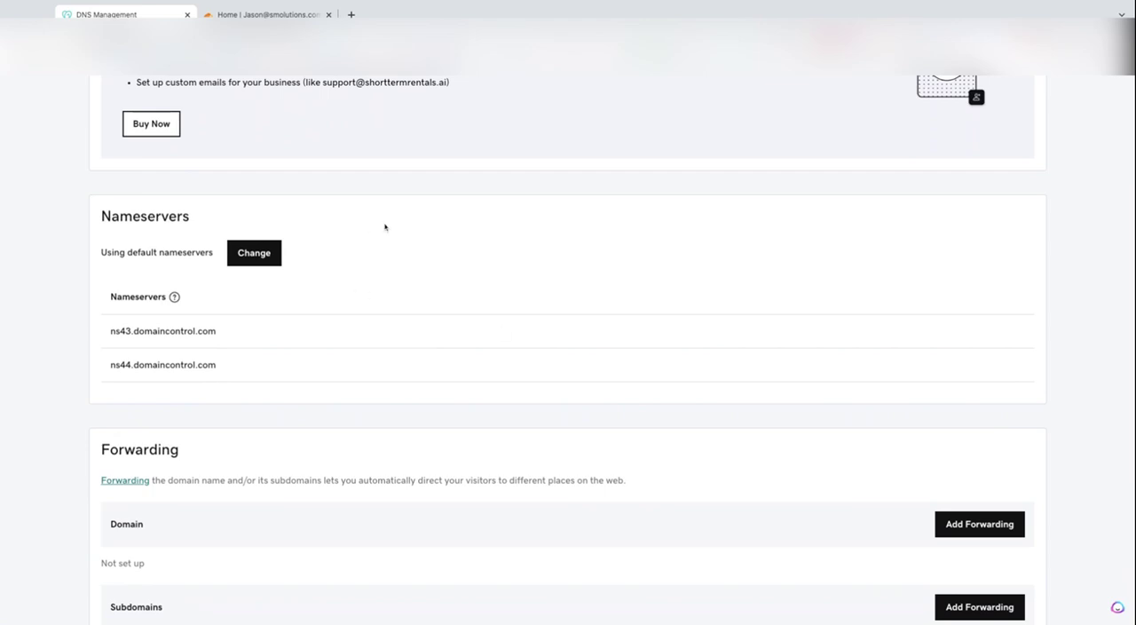
{"action": "left_click", "coordinate": [270, 258]}
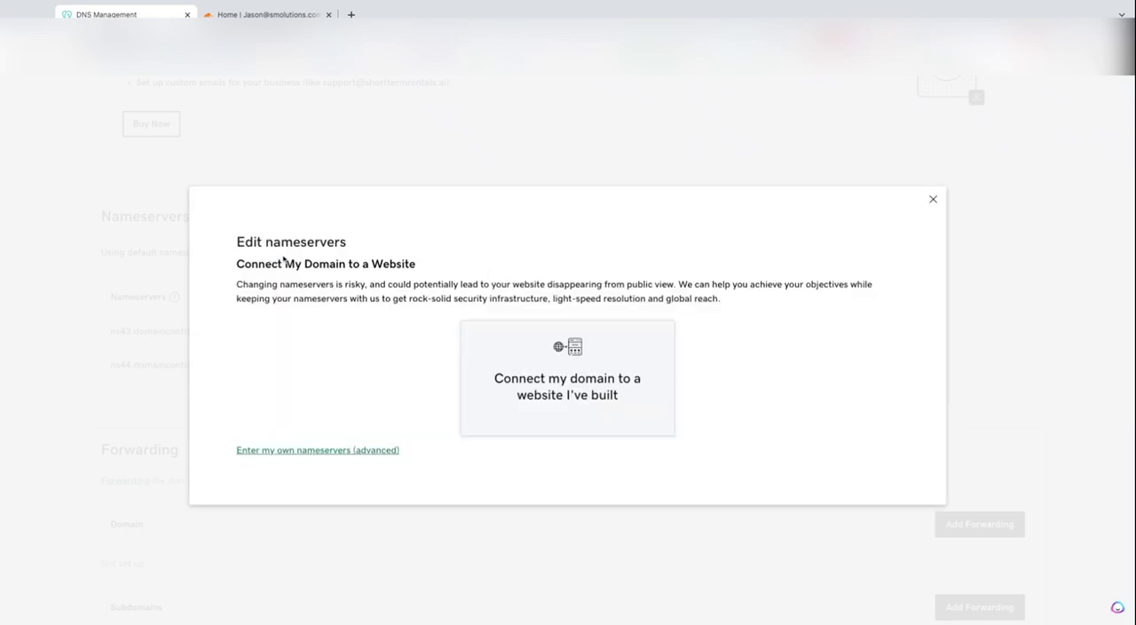
{"action": "left_click", "coordinate": [330, 452]}
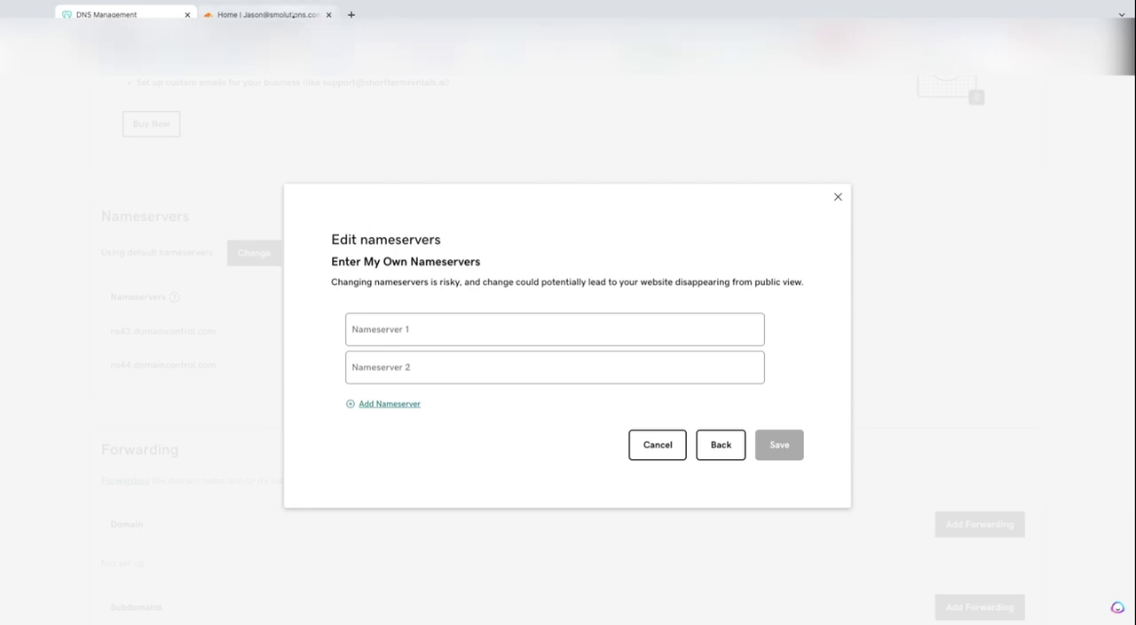
Switch to Cloudflare and add shorttermrentals.ai as a new site
{"action": "left_click", "coordinate": [293, 15]}
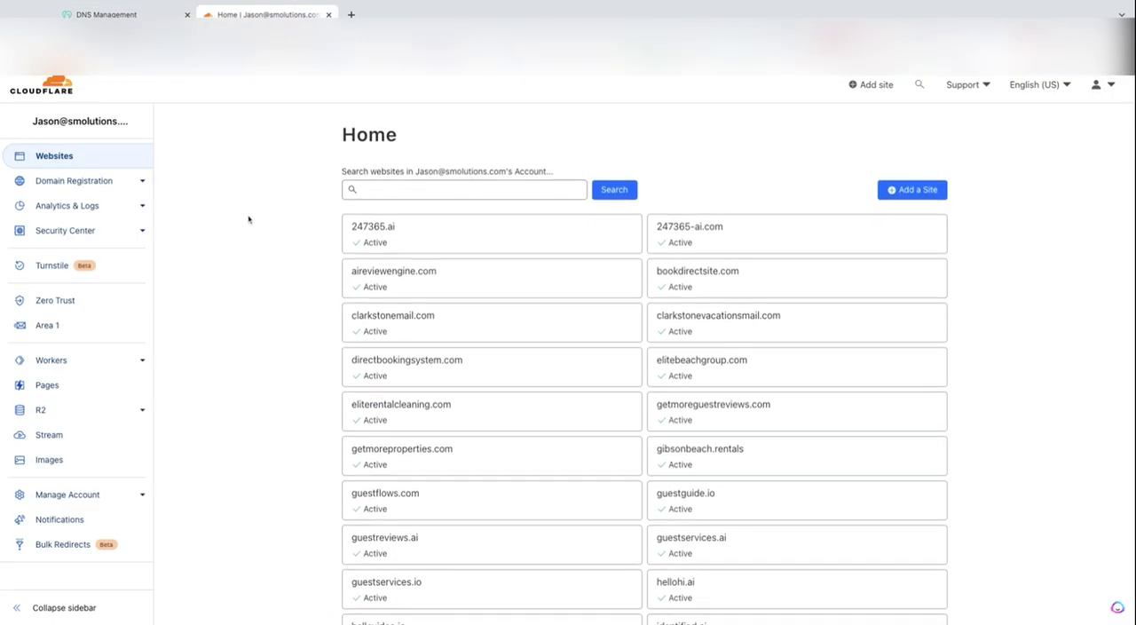
{"action": "left_click", "coordinate": [912, 190]}
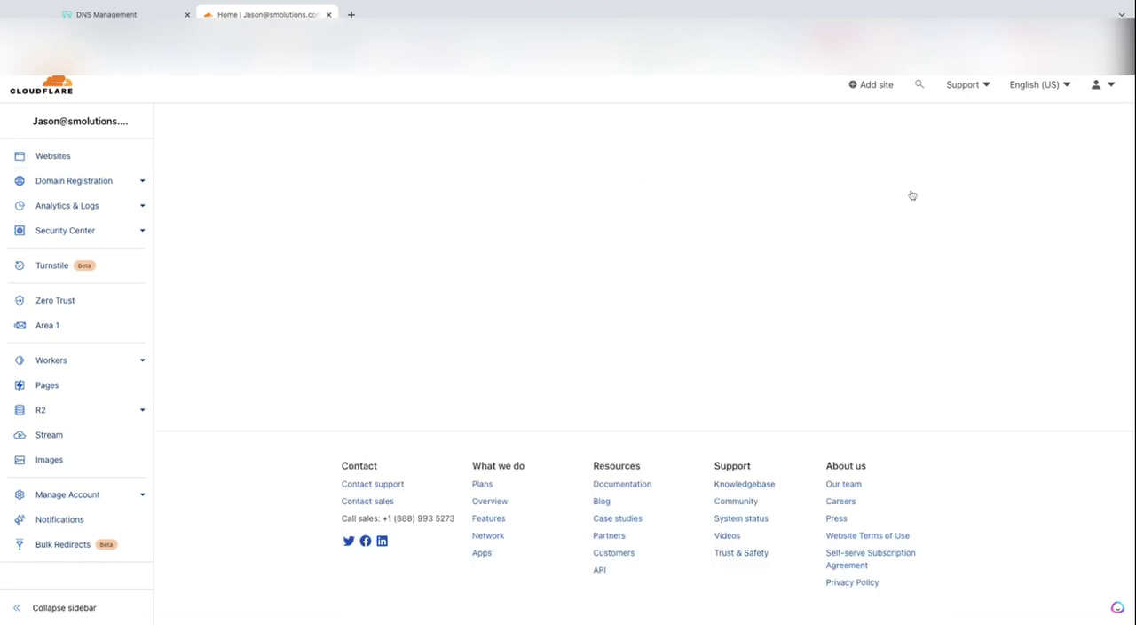
{"action": "left_click", "coordinate": [458, 180]}
{"action": "type", "text": "shorteter"}
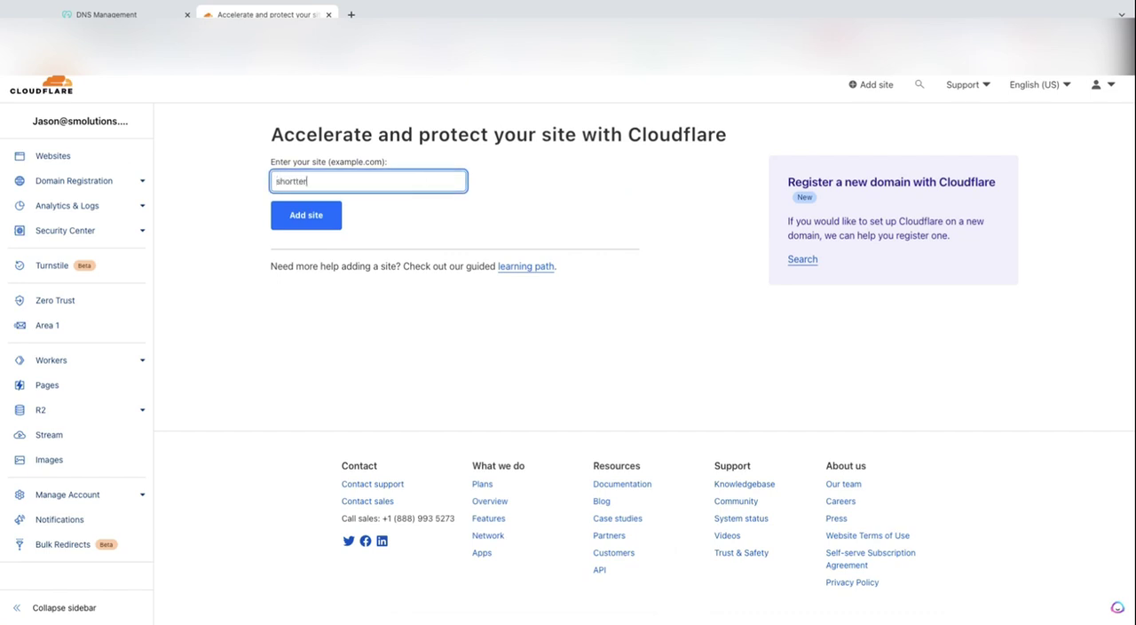
{"action": "type", "text": "mrentals.ai"}
{"action": "left_click", "coordinate": [316, 222]}
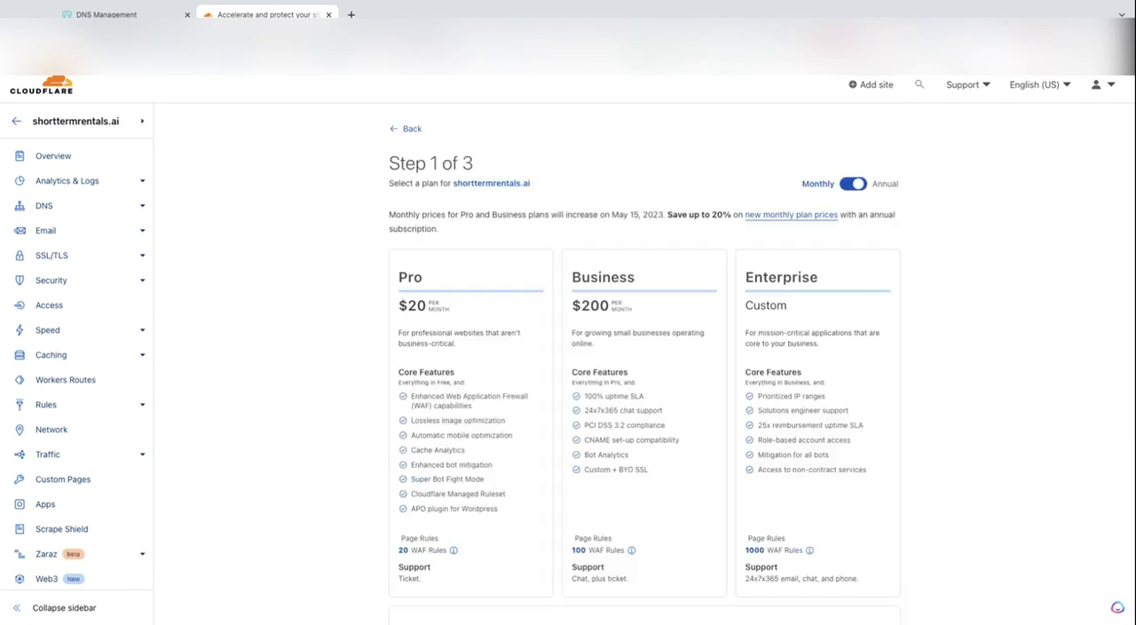
Choose the Free plan for shorttermrentals.ai and continue to the DNS record review
{"action": "scroll", "coordinate": [313, 372], "scroll_direction": "down", "scroll_amount": 3}
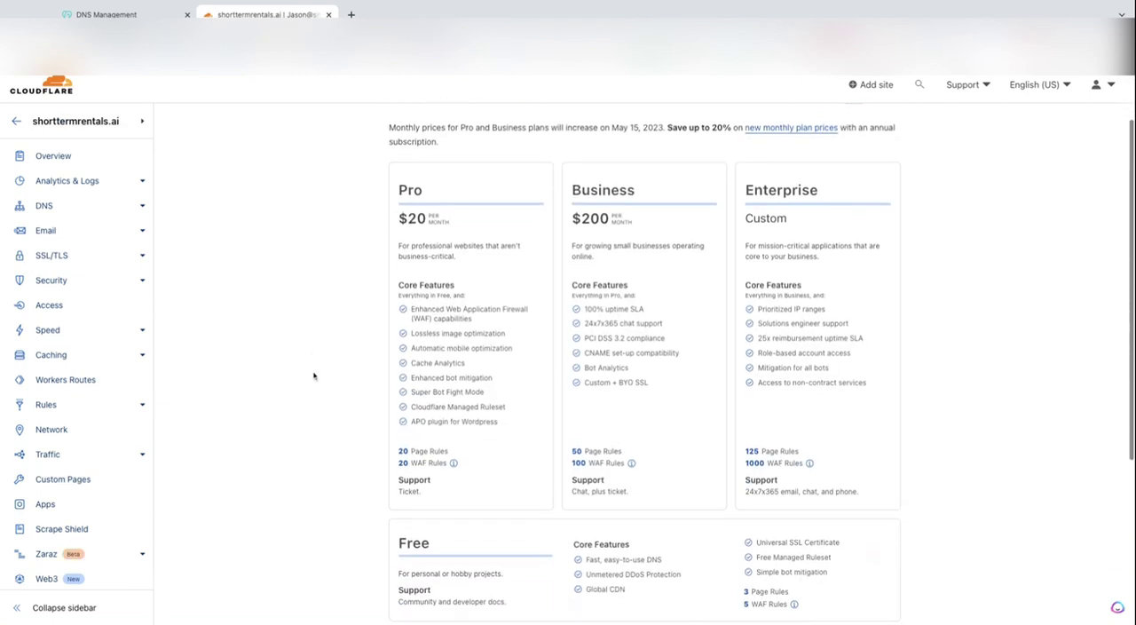
{"action": "scroll", "coordinate": [314, 376], "scroll_direction": "down", "scroll_amount": 2}
{"action": "left_click", "coordinate": [446, 424]}
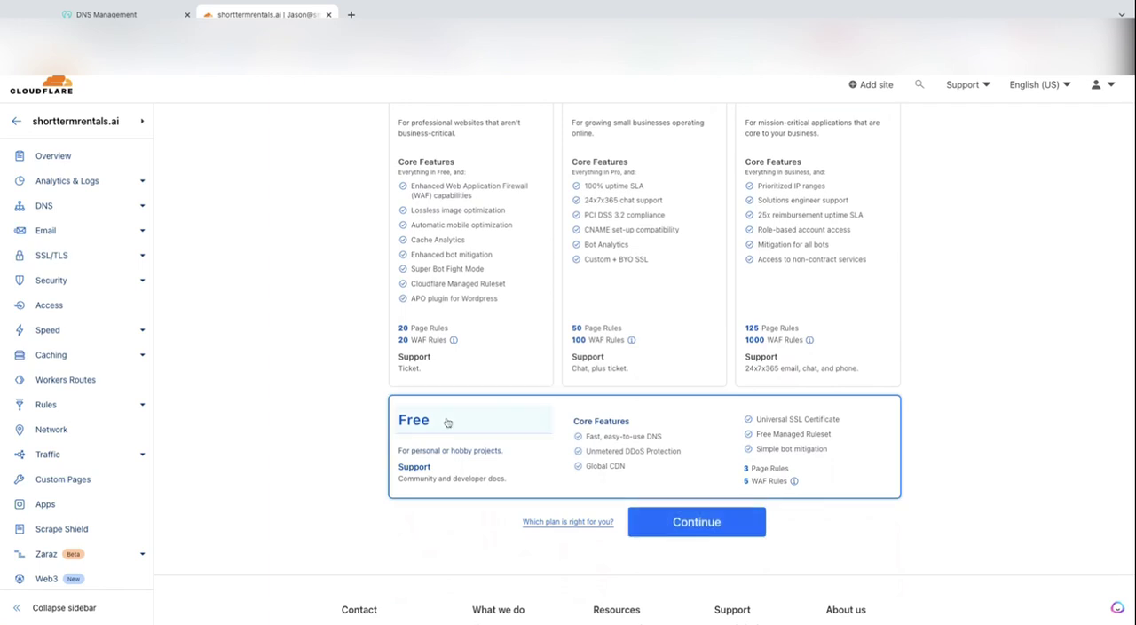
{"action": "left_click", "coordinate": [709, 524]}
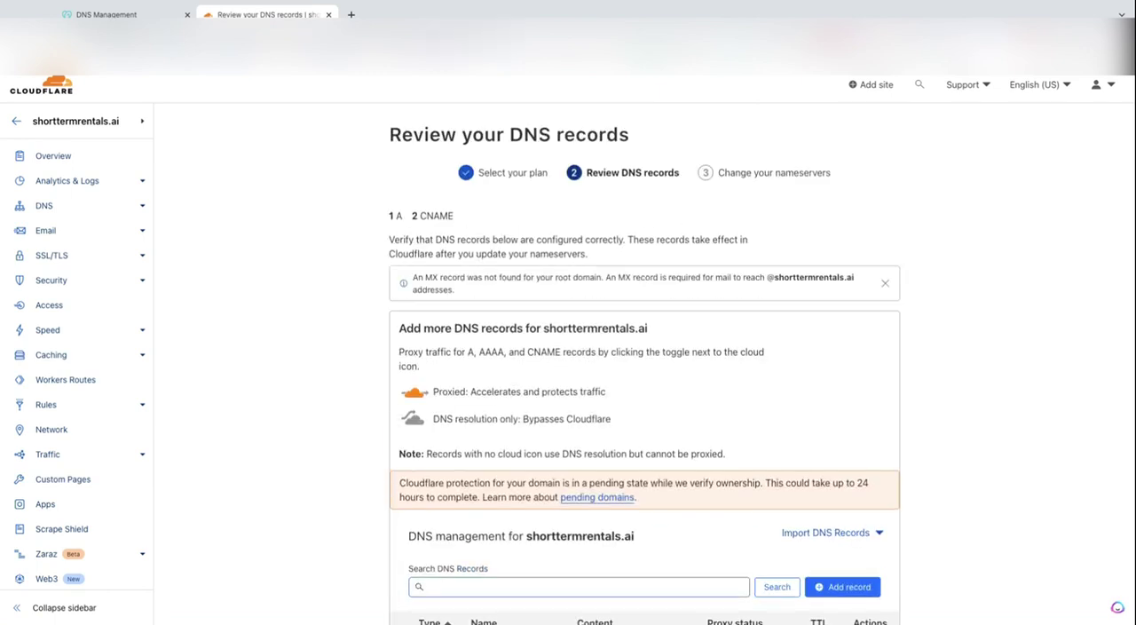
Delete the A record and the _domainconnect and www CNAME records, and continue to the nameserver instructions, confirming the prompt
{"action": "scroll", "coordinate": [707, 486], "scroll_direction": "down", "scroll_amount": 3}
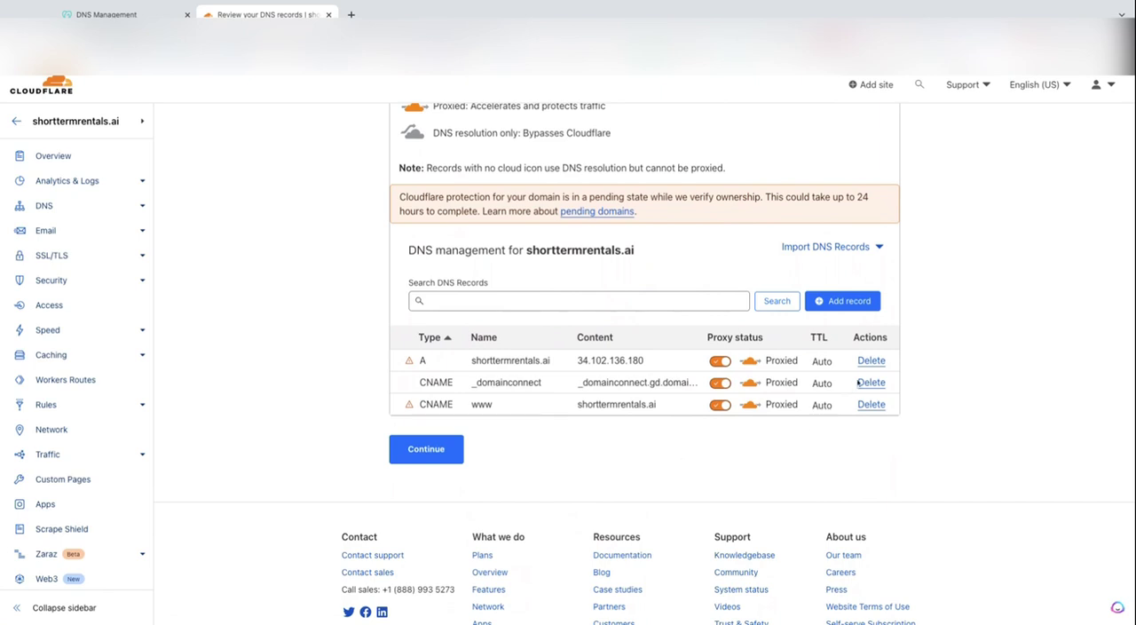
{"action": "left_click", "coordinate": [870, 363]}
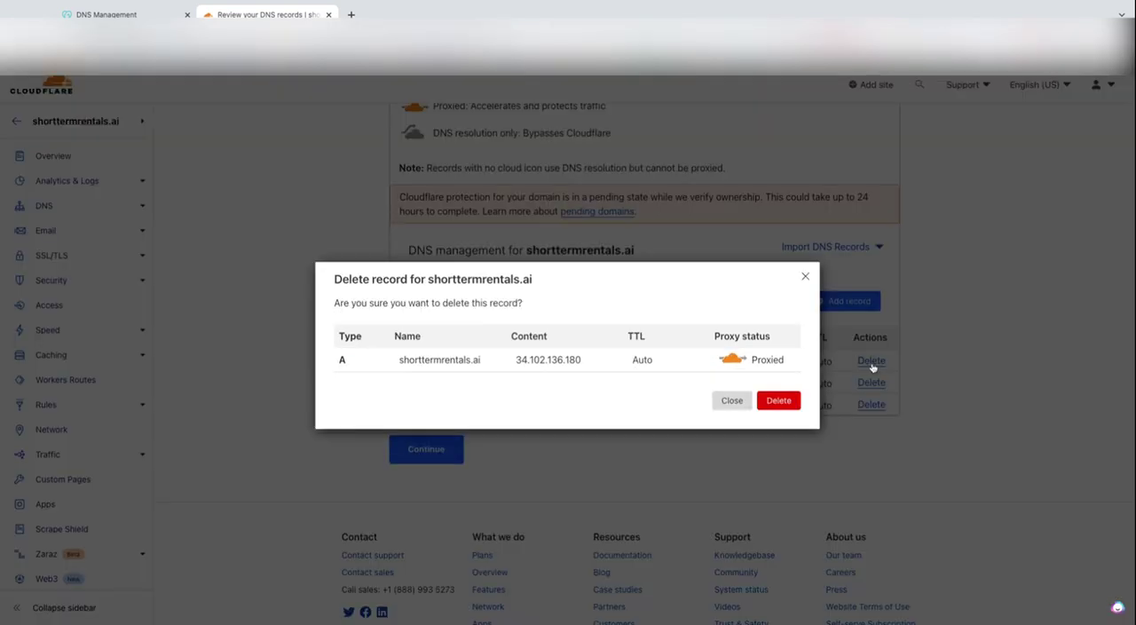
{"action": "left_click", "coordinate": [794, 400]}
{"action": "left_click", "coordinate": [872, 362]}
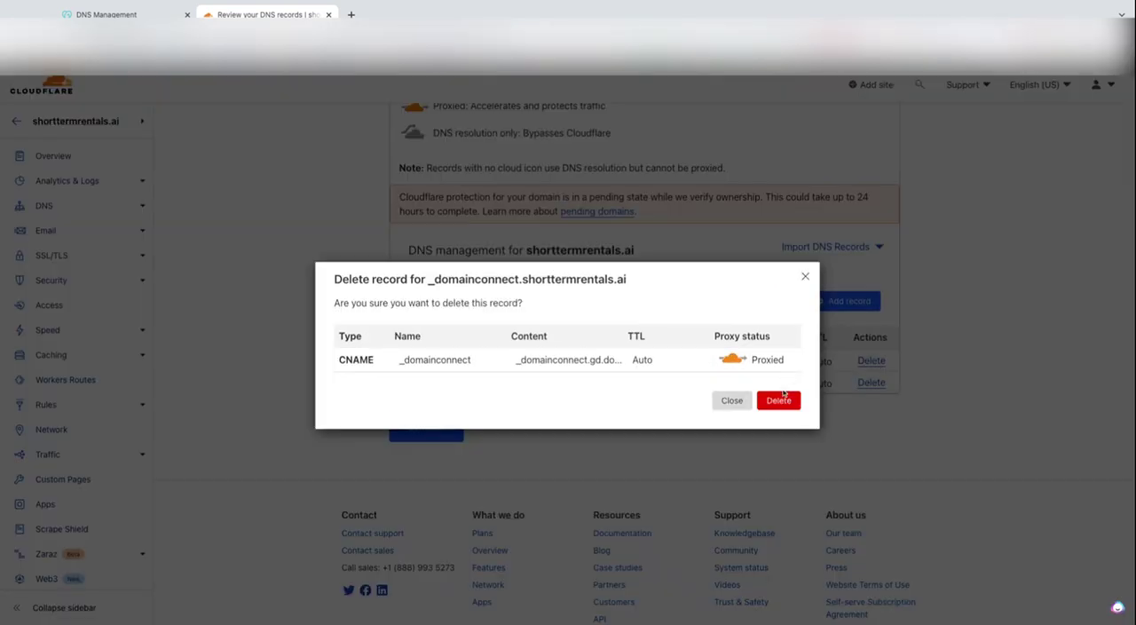
{"action": "left_click", "coordinate": [783, 401]}
{"action": "left_click", "coordinate": [879, 364]}
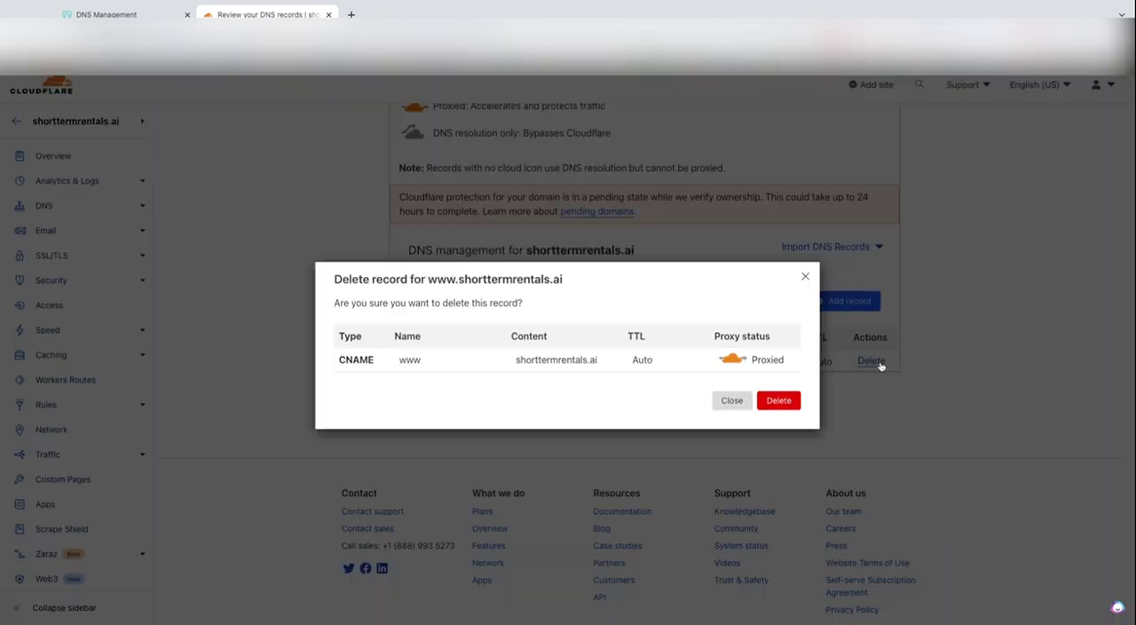
{"action": "left_click", "coordinate": [790, 402]}
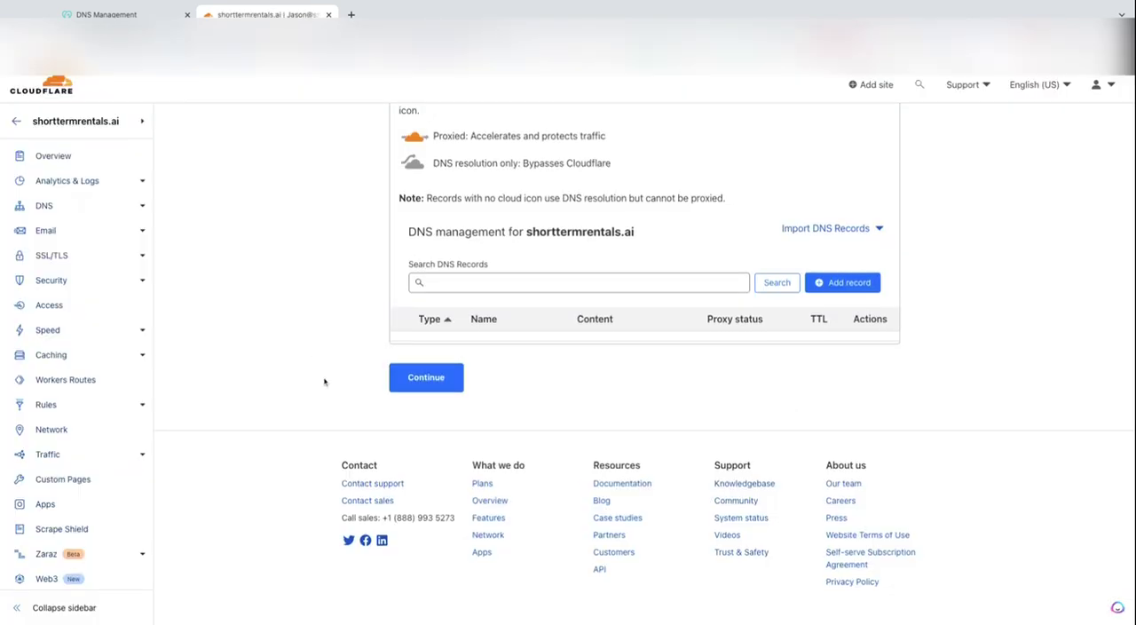
{"action": "left_click", "coordinate": [427, 380]}
{"action": "left_click", "coordinate": [727, 393]}
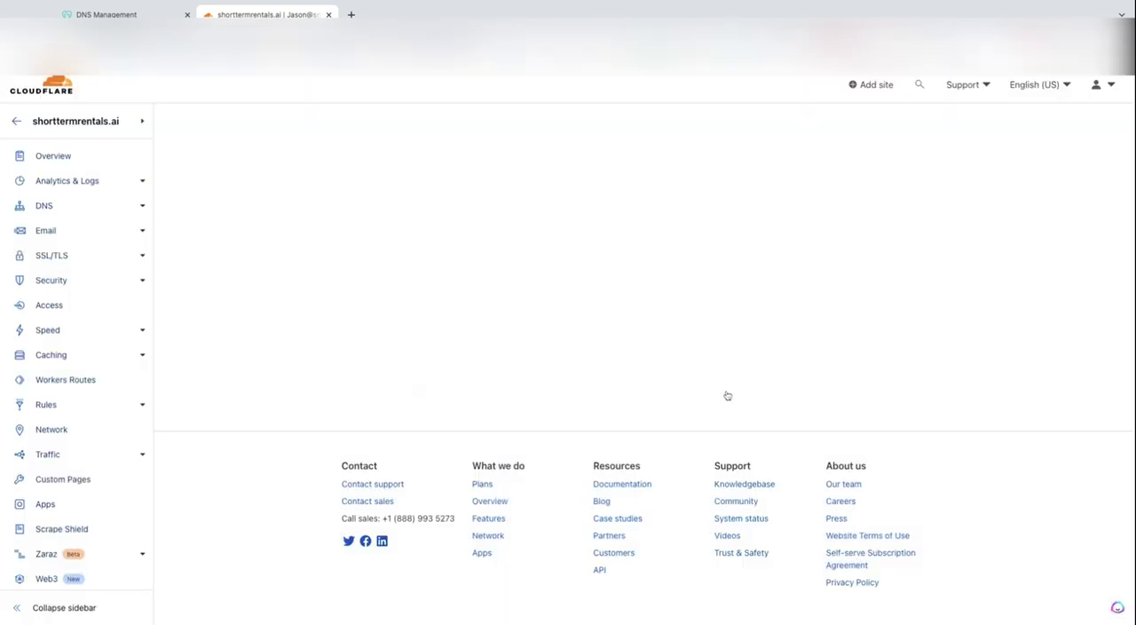
Copy Cloudflare's first nameserver, emily.ns.cloudflare.com, and paste it as Nameserver 1 in GoDaddy
{"action": "scroll", "coordinate": [727, 395], "scroll_direction": "down", "scroll_amount": 3}
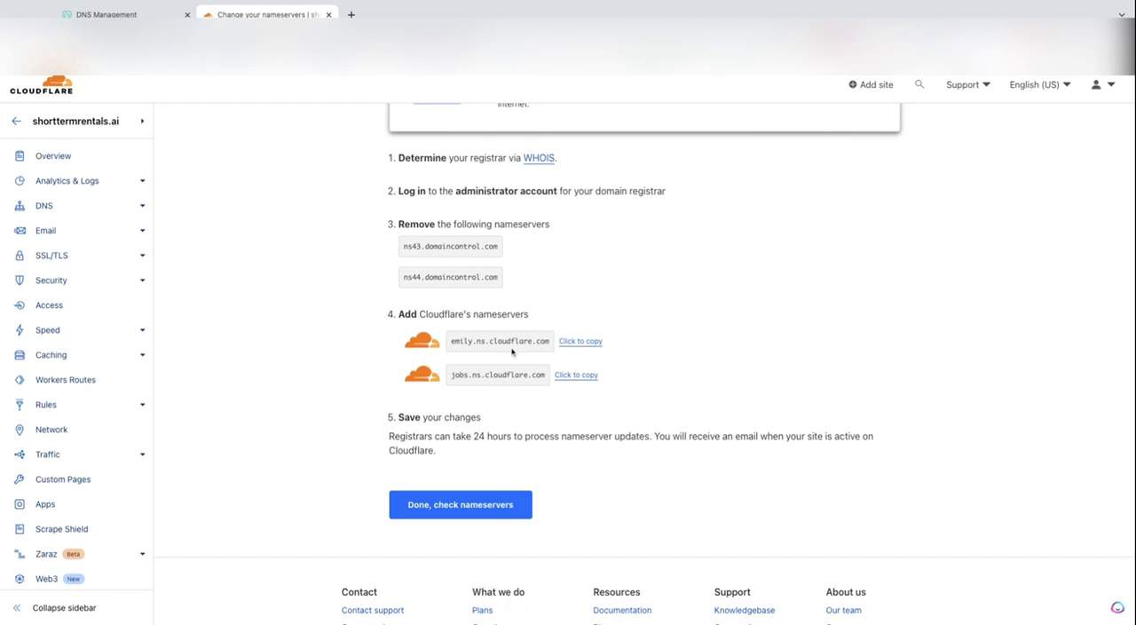
{"action": "left_click", "coordinate": [579, 342]}
{"action": "left_click", "coordinate": [148, 15]}
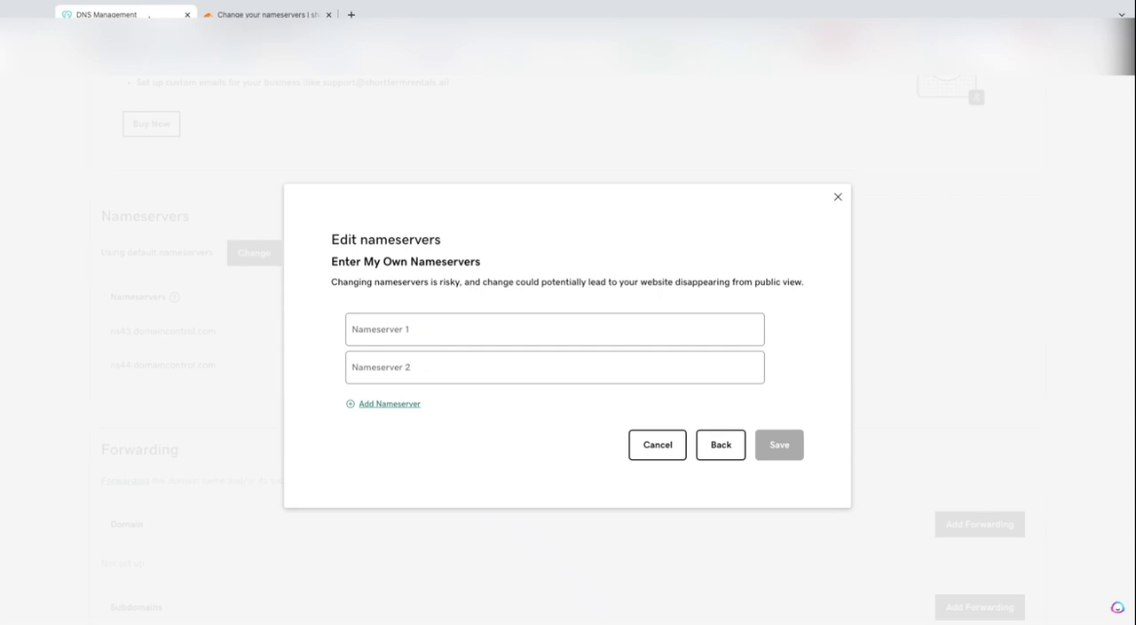
{"action": "left_click", "coordinate": [403, 334]}
{"action": "key", "text": "ctrl+v"}
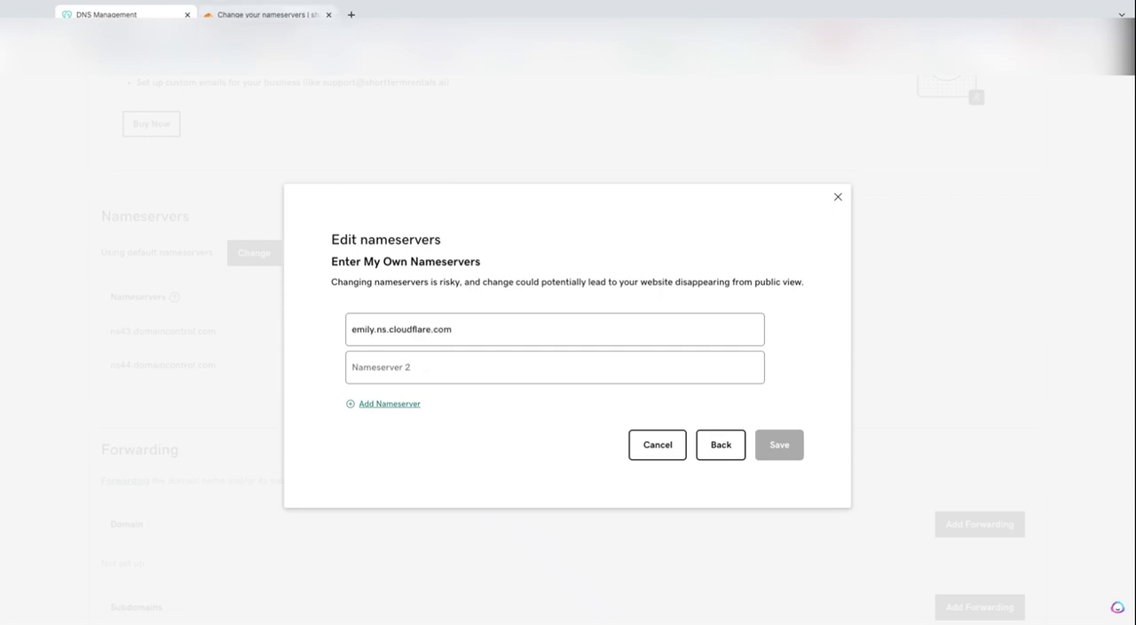
Copy Cloudflare's second nameserver, jobs.ns.cloudflare.com, and paste it as Nameserver 2 in GoDaddy
{"action": "left_click", "coordinate": [266, 14]}
{"action": "left_click", "coordinate": [576, 374]}
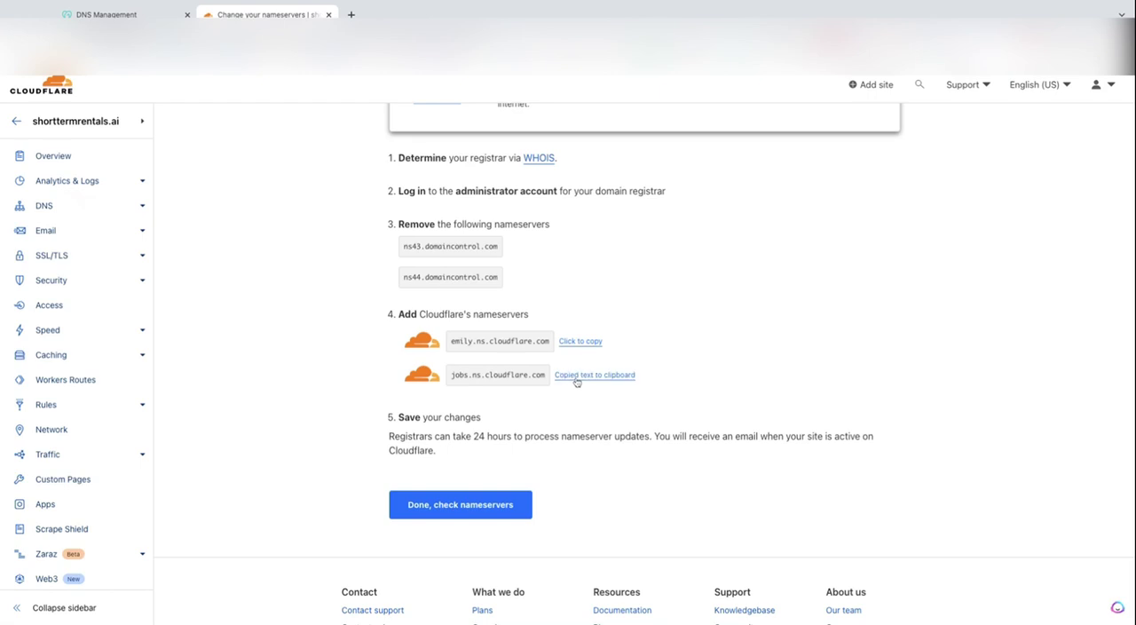
{"action": "left_click", "coordinate": [140, 15]}
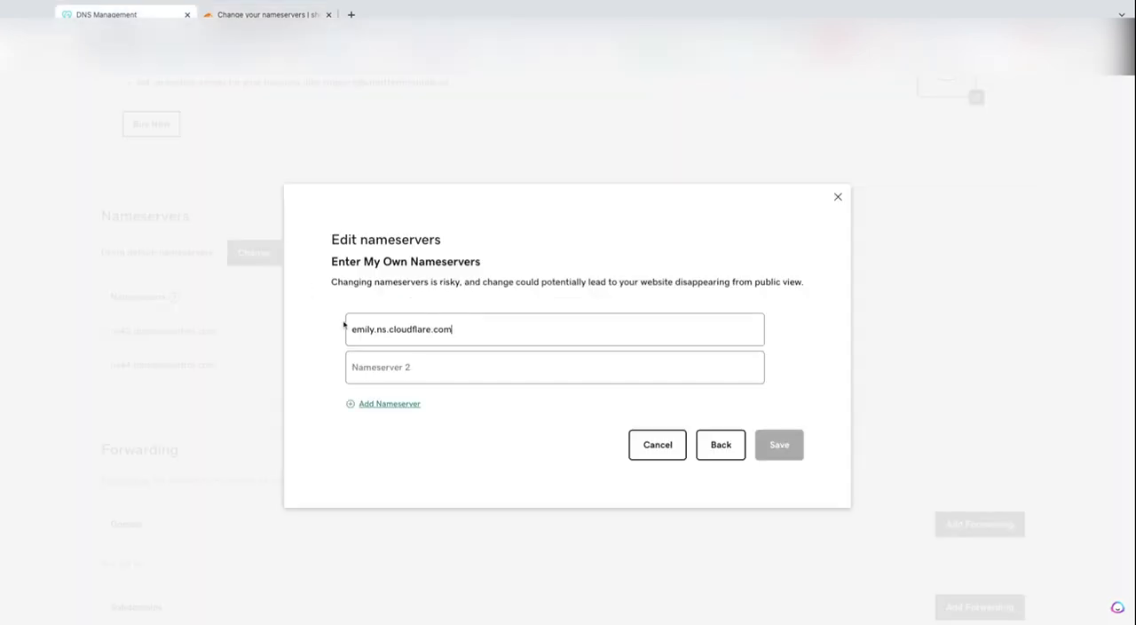
{"action": "left_click", "coordinate": [372, 364]}
{"action": "key", "text": "ctrl+v"}
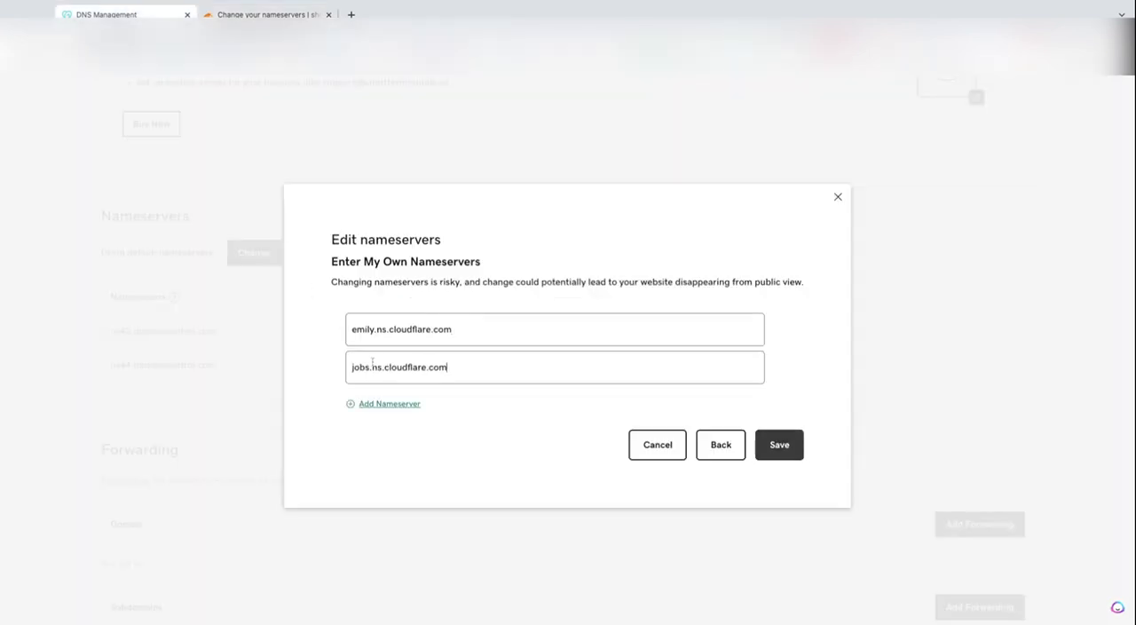
Save the custom nameservers, consent to the update for the domain, and check the Nameservers section
{"action": "left_click", "coordinate": [792, 451]}
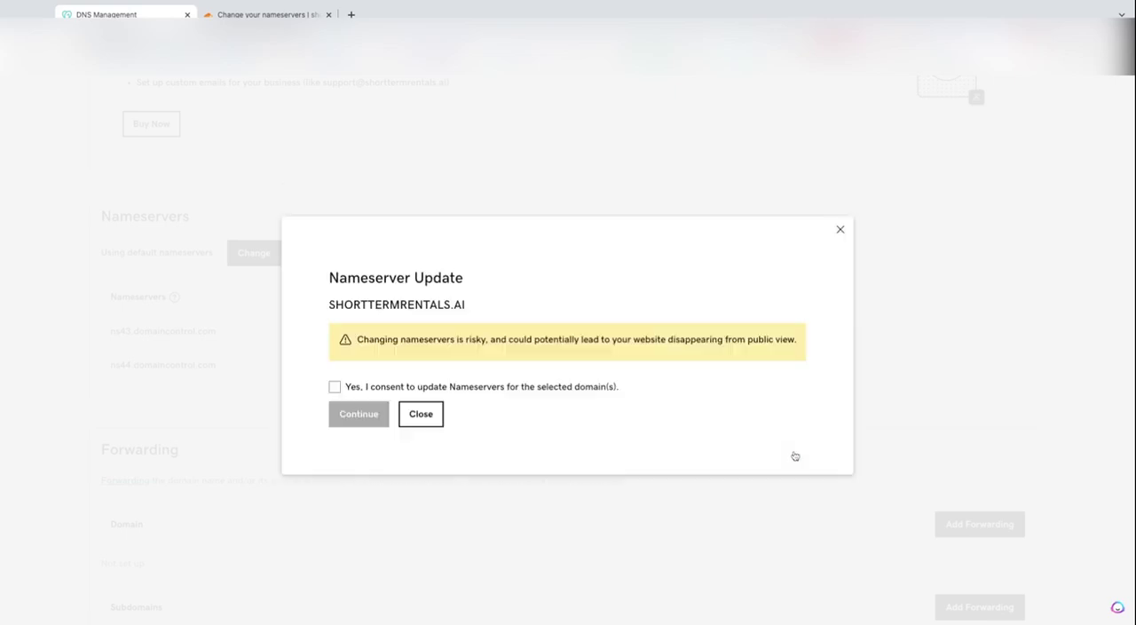
{"action": "left_click", "coordinate": [335, 388]}
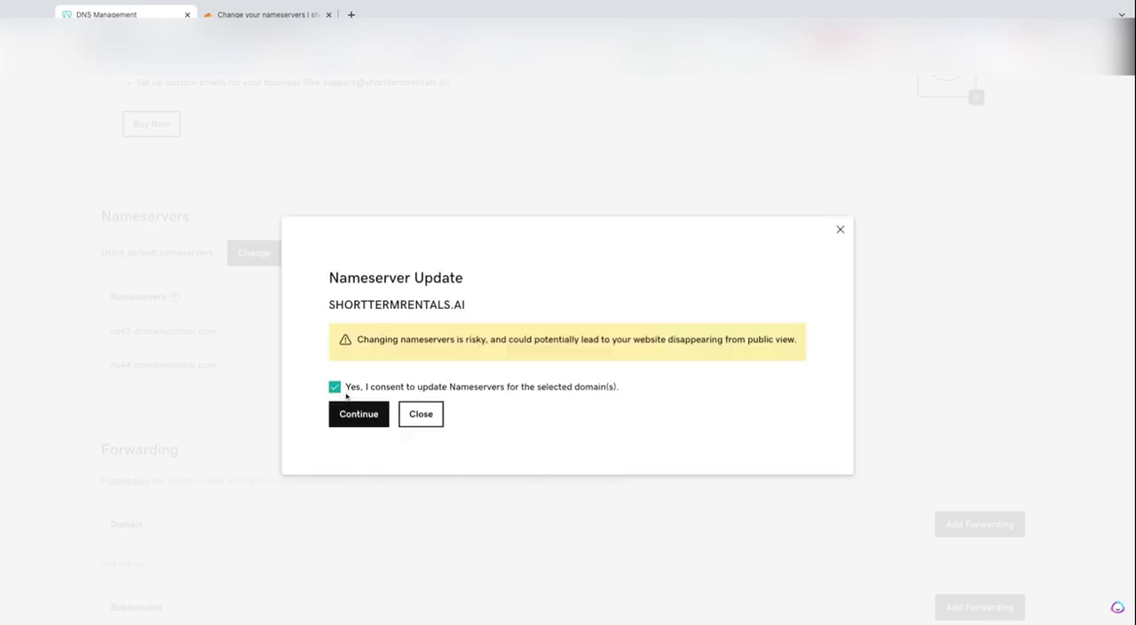
{"action": "left_click", "coordinate": [358, 415]}
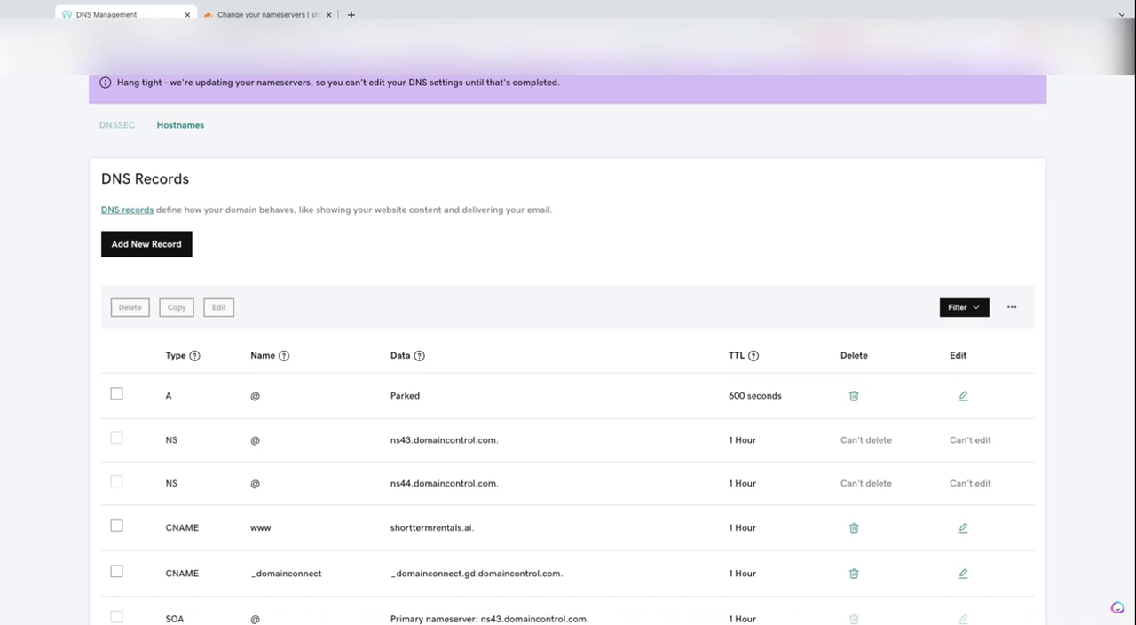
{"action": "scroll", "coordinate": [515, 354], "scroll_direction": "down", "scroll_amount": 5}
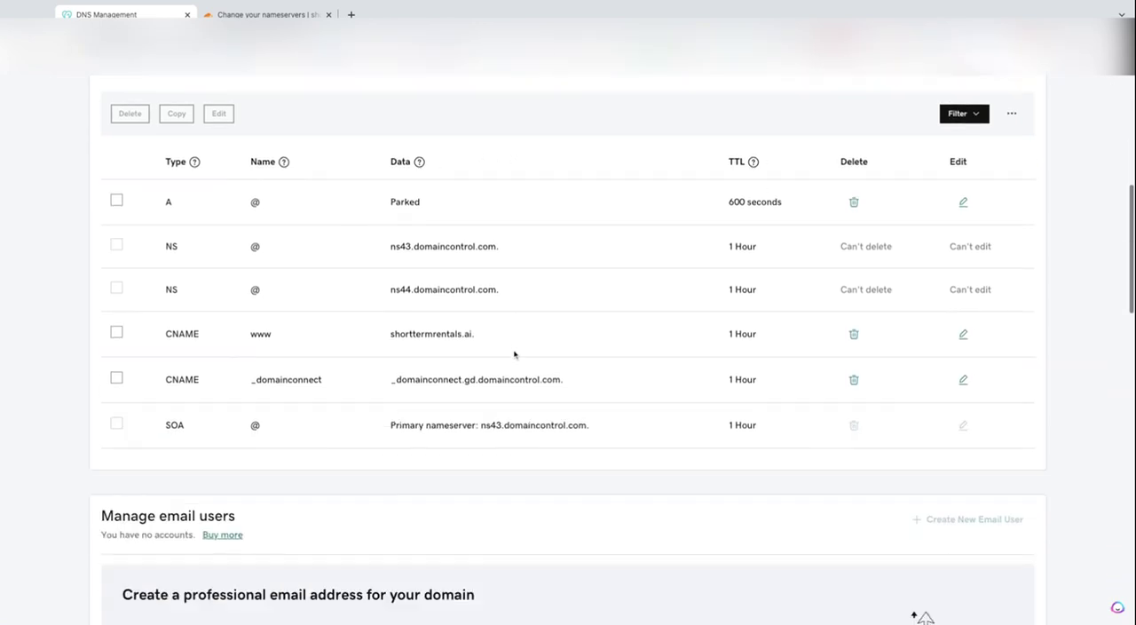
{"action": "scroll", "coordinate": [514, 354], "scroll_direction": "down", "scroll_amount": 4}
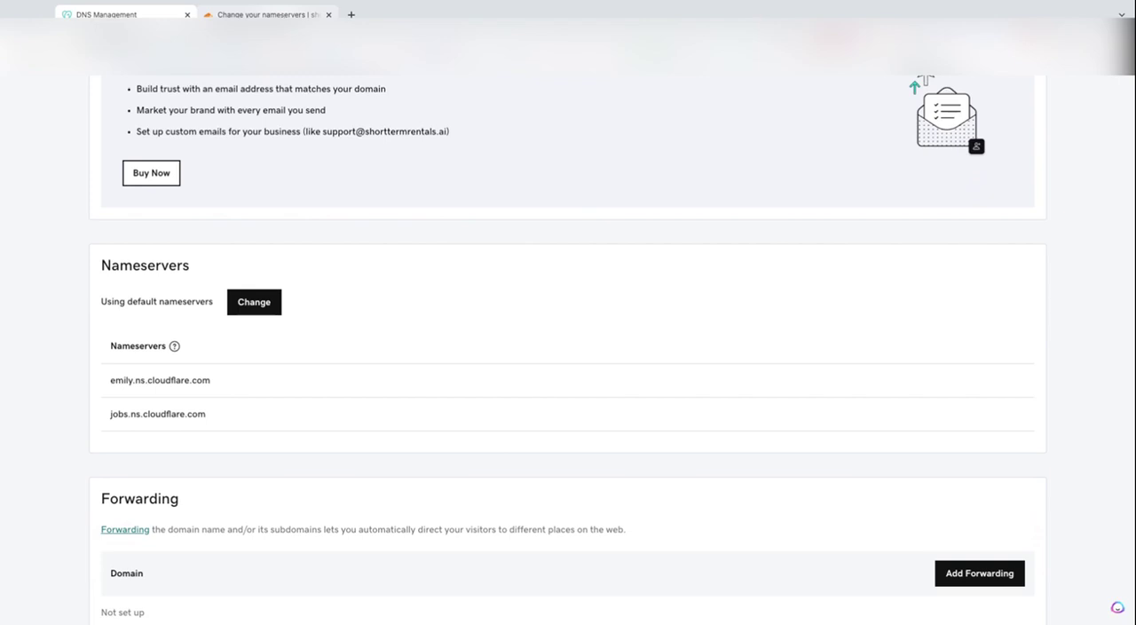
Switch back to Cloudflare, report the nameserver change as done, and request the nameserver check
{"action": "key", "text": "ctrl+Tab"}
{"action": "scroll", "coordinate": [302, 378], "scroll_direction": "down", "scroll_amount": 1}
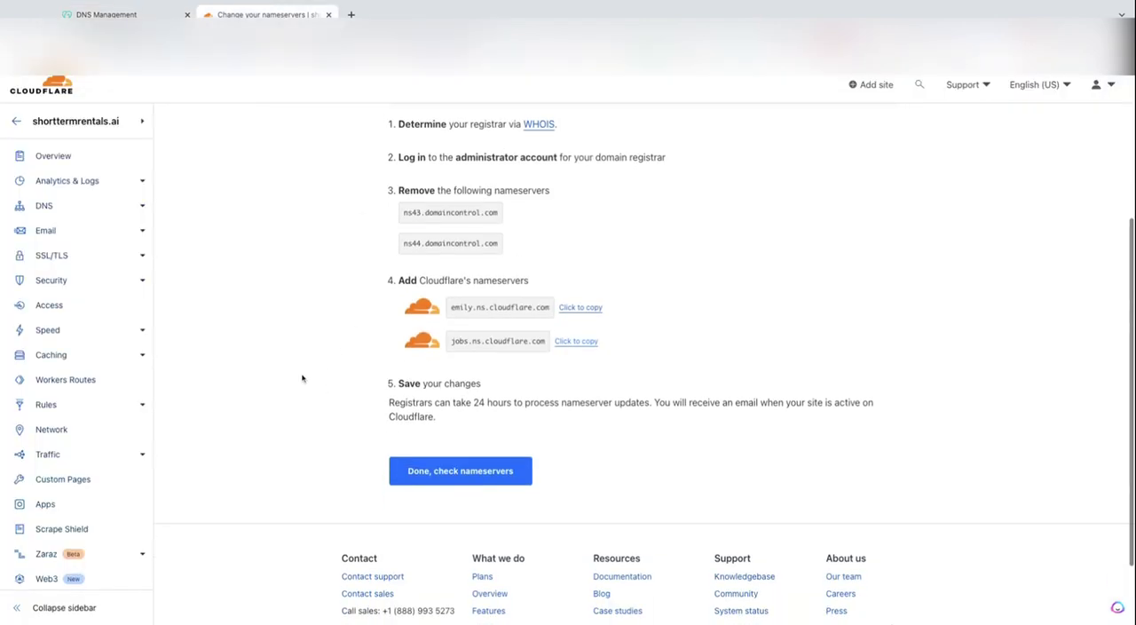
{"action": "left_click", "coordinate": [444, 478]}
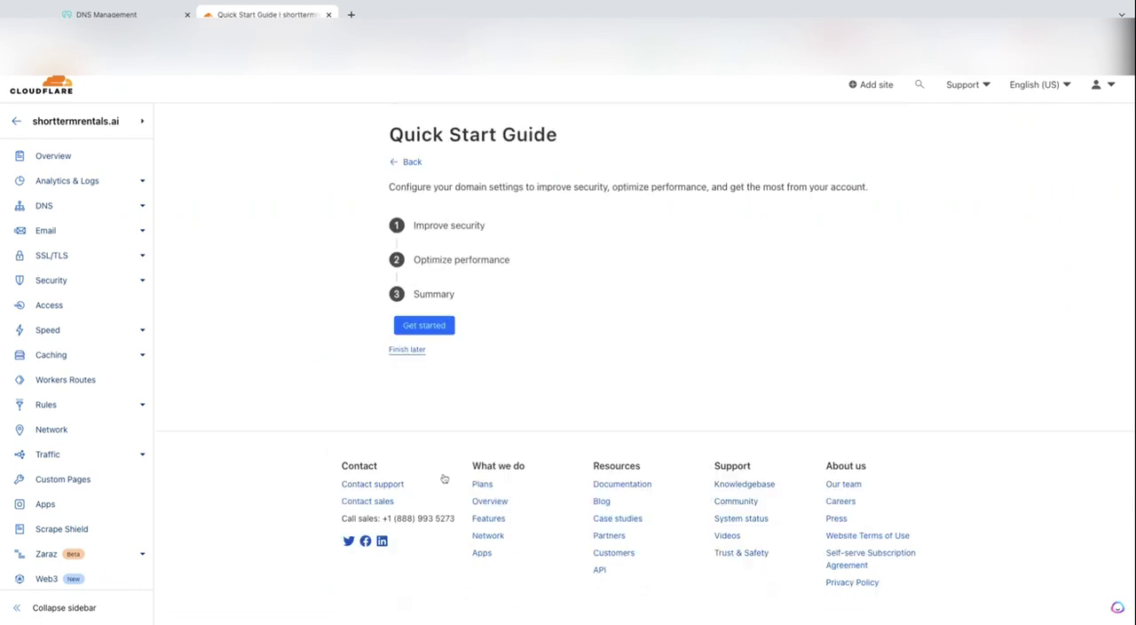
Start the Quick Start Guide and save Automatic HTTPS Rewrites, Always Use HTTPS and Brotli with all three turned on
{"action": "left_click", "coordinate": [445, 328]}
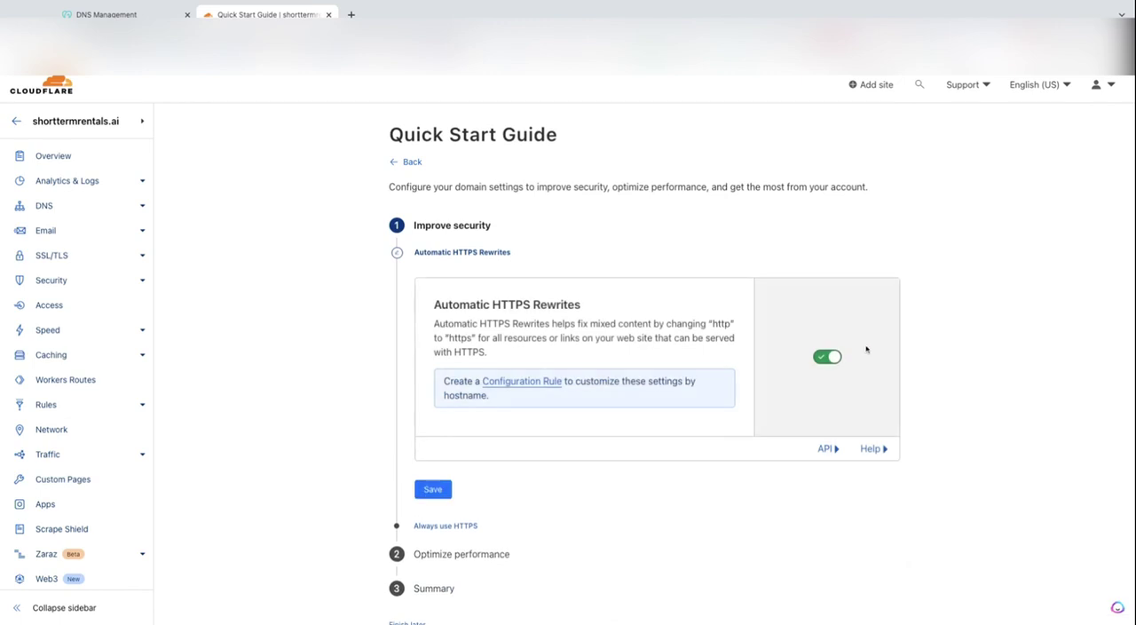
{"action": "scroll", "coordinate": [471, 372], "scroll_direction": "down", "scroll_amount": 2}
{"action": "left_click", "coordinate": [443, 378]}
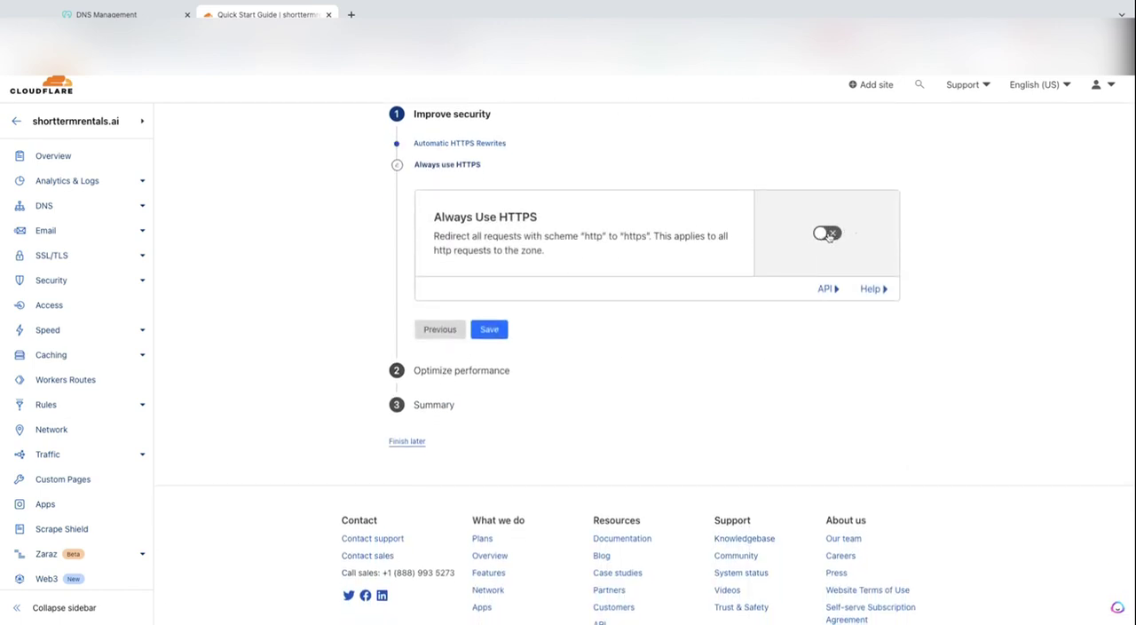
{"action": "left_click", "coordinate": [489, 352]}
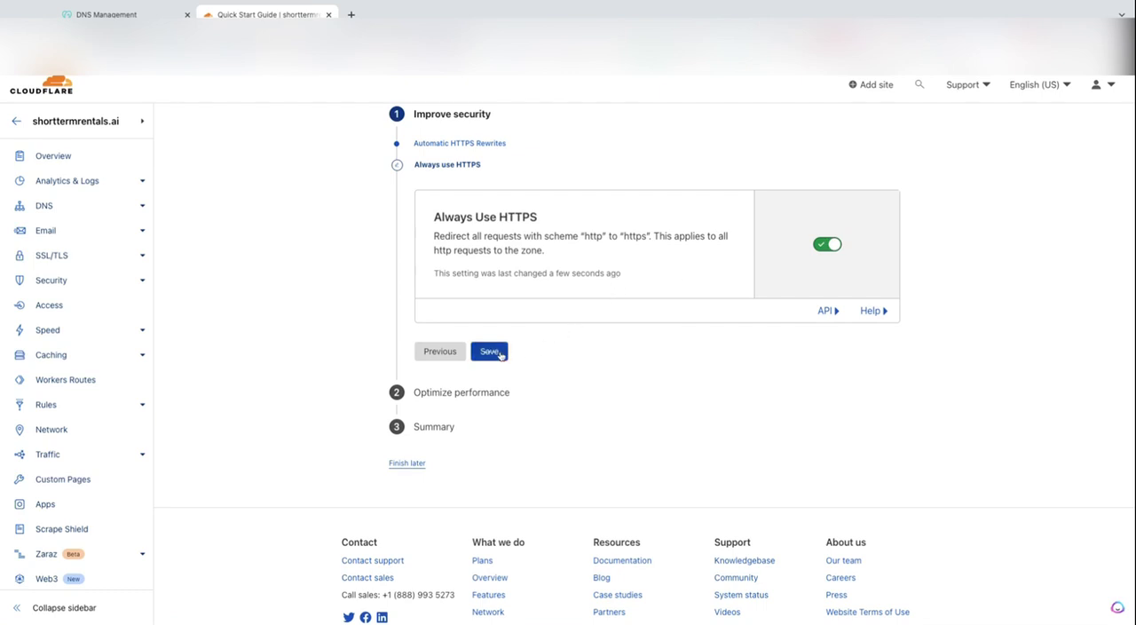
{"action": "scroll", "coordinate": [497, 364], "scroll_direction": "down", "scroll_amount": 1}
{"action": "left_click", "coordinate": [496, 379]}
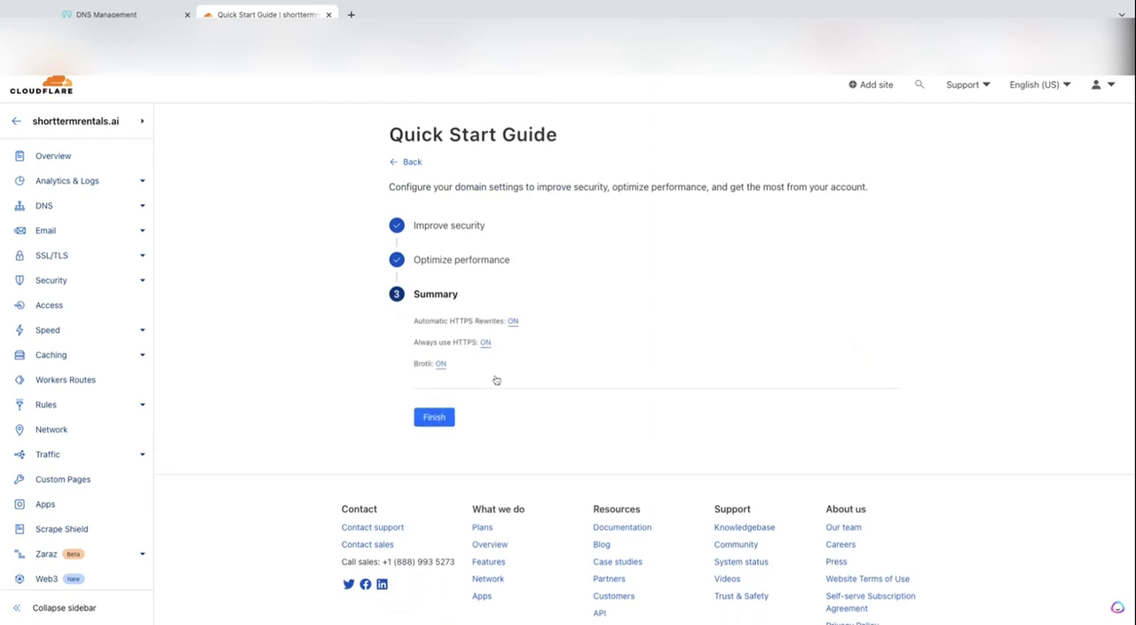
Reopen the Optimize performance section to review Brotli, save it turned on, and finish the Quick Start Guide
{"action": "left_click", "coordinate": [479, 265]}
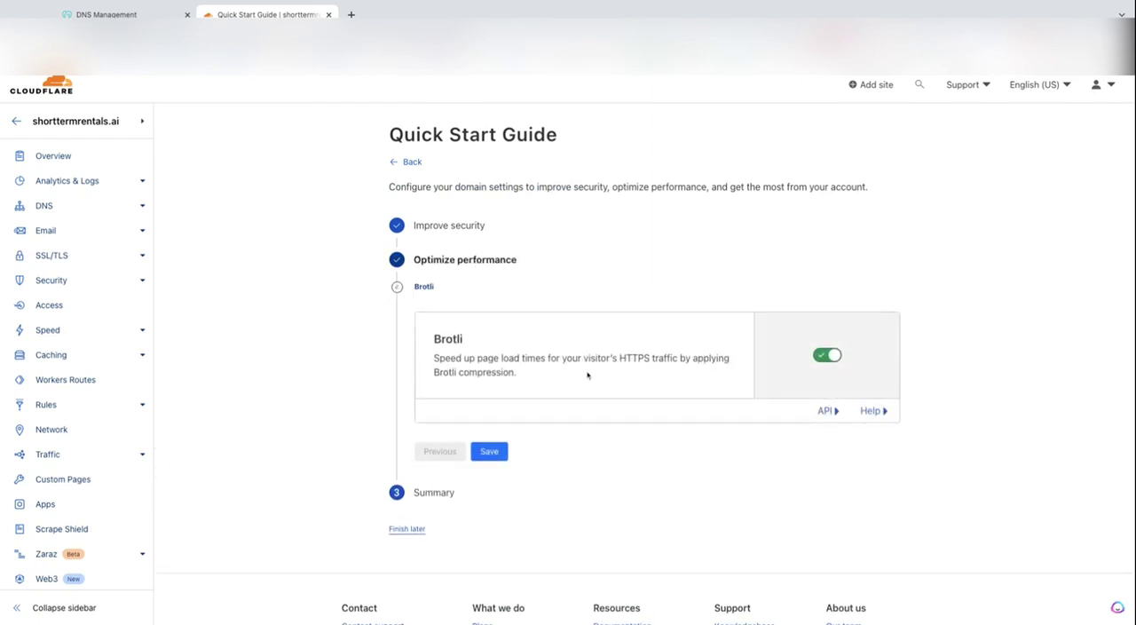
{"action": "scroll", "coordinate": [589, 373], "scroll_direction": "down", "scroll_amount": 1}
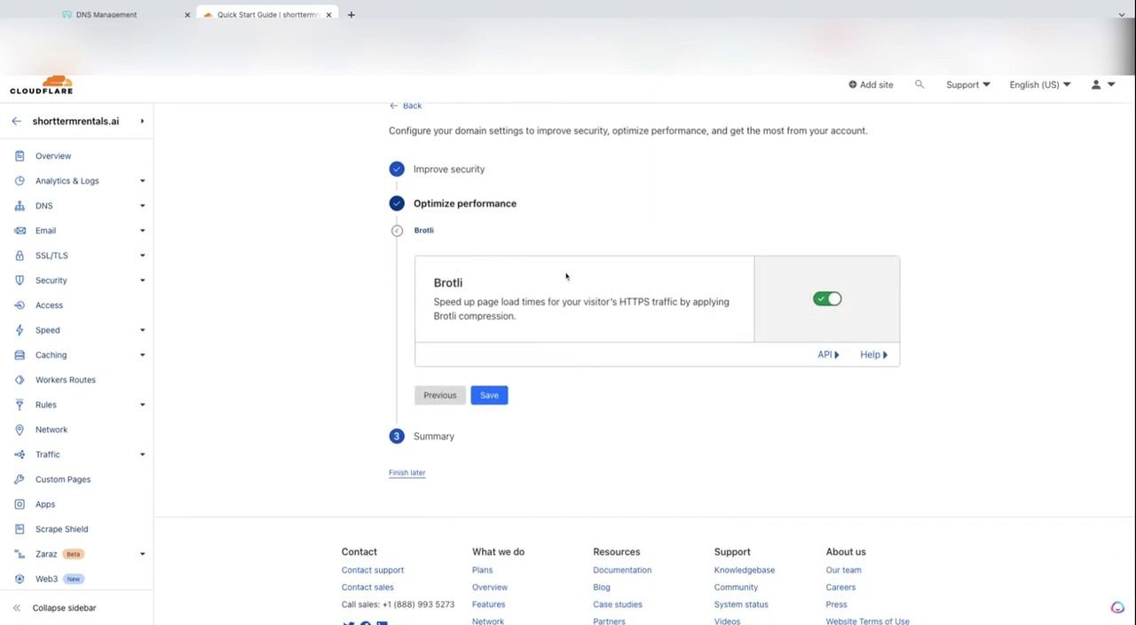
{"action": "scroll", "coordinate": [641, 348], "scroll_direction": "down", "scroll_amount": 1}
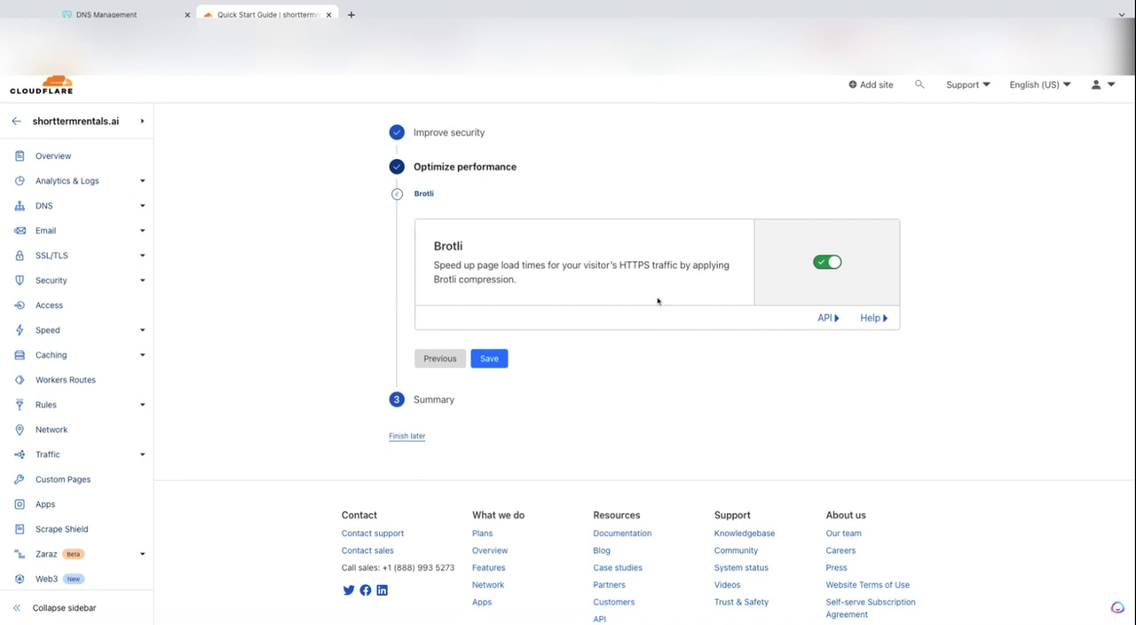
{"action": "left_click", "coordinate": [491, 358]}
{"action": "scroll", "coordinate": [547, 335], "scroll_direction": "down", "scroll_amount": 1}
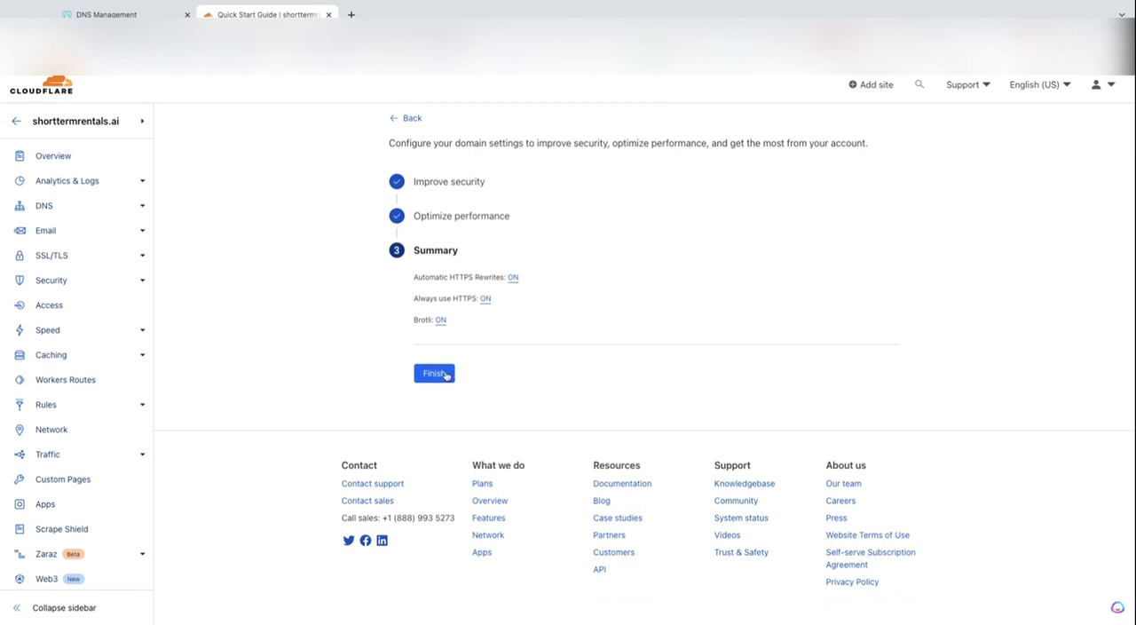
{"action": "left_click", "coordinate": [435, 373]}
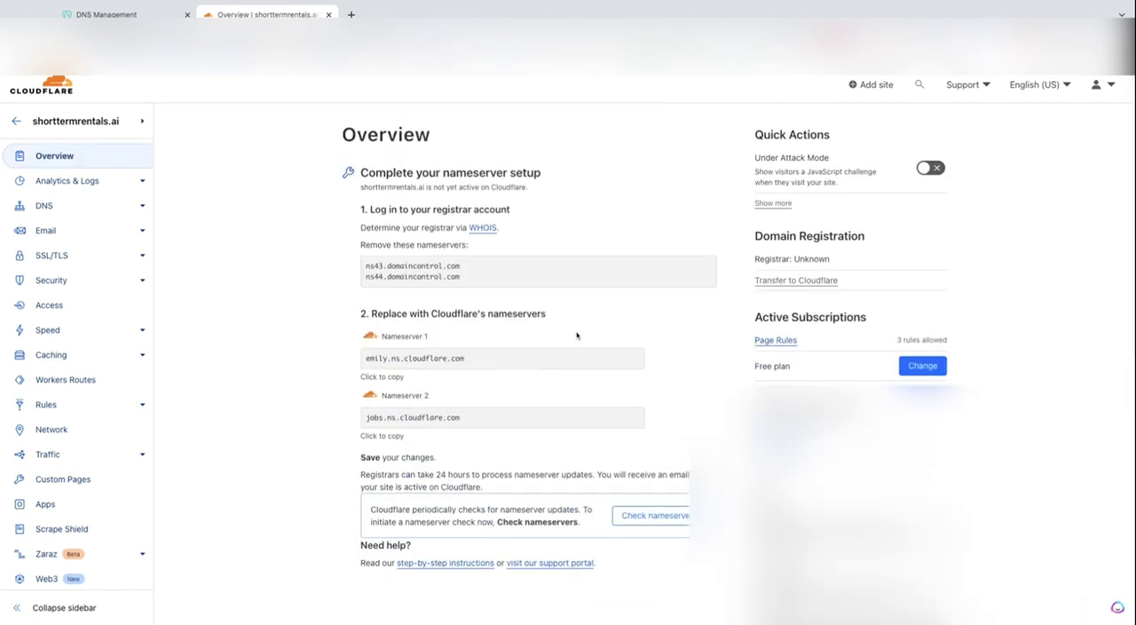
Request a nameserver check for shorttermrentals.ai from its Overview page and review the nameserver setup status
{"action": "scroll", "coordinate": [640, 320], "scroll_direction": "down", "scroll_amount": 3}
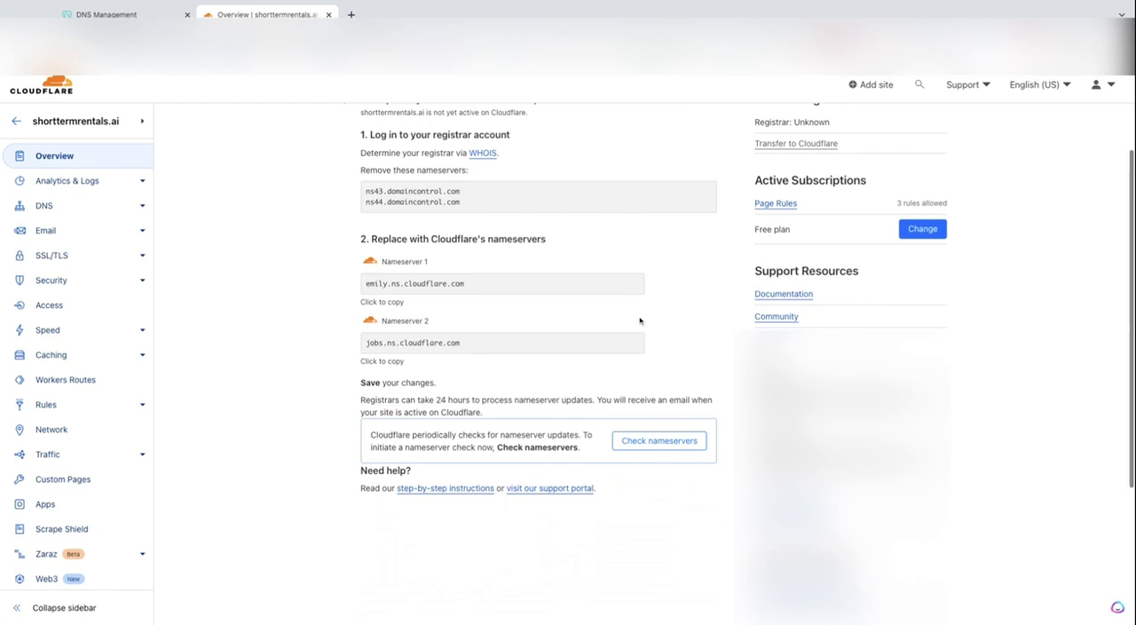
{"action": "left_click", "coordinate": [664, 441]}
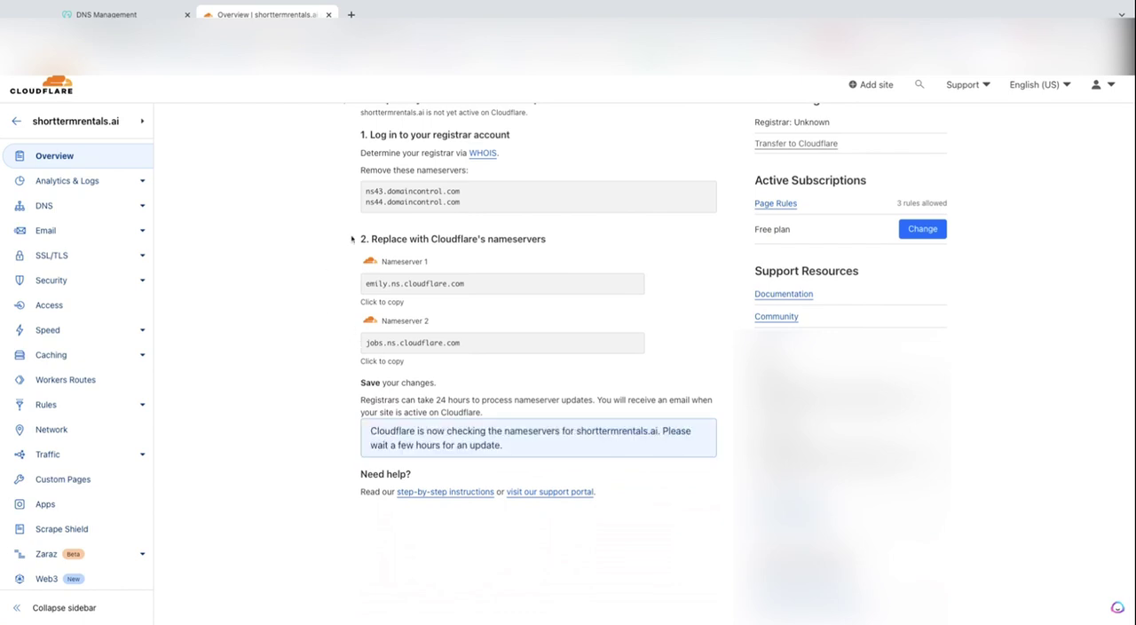
{"action": "scroll", "coordinate": [349, 236], "scroll_direction": "up", "scroll_amount": 3}
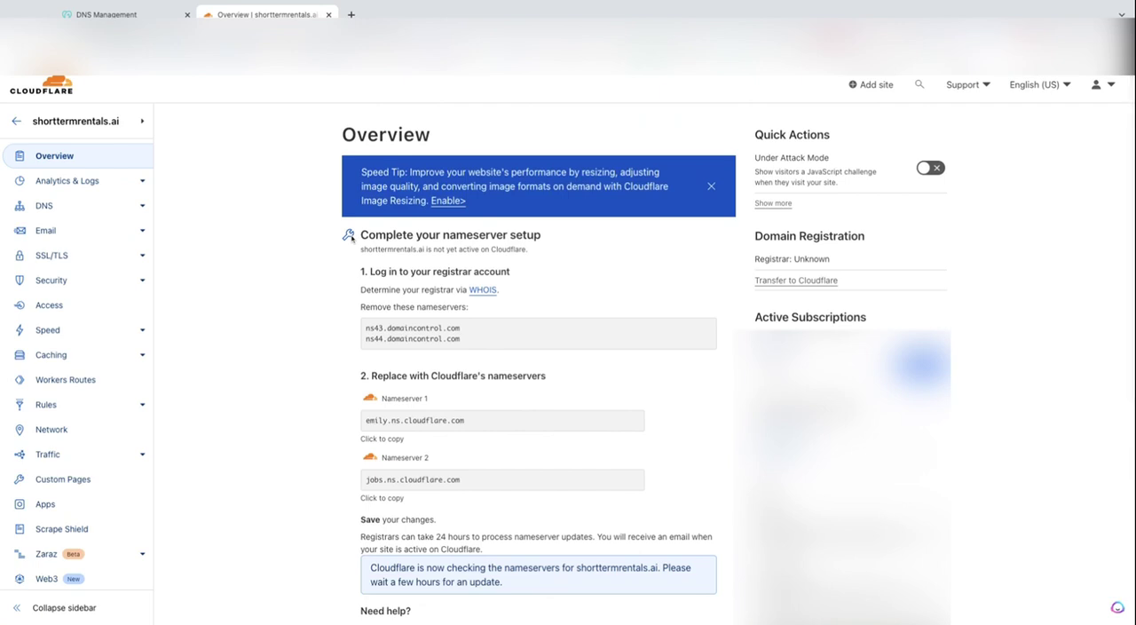